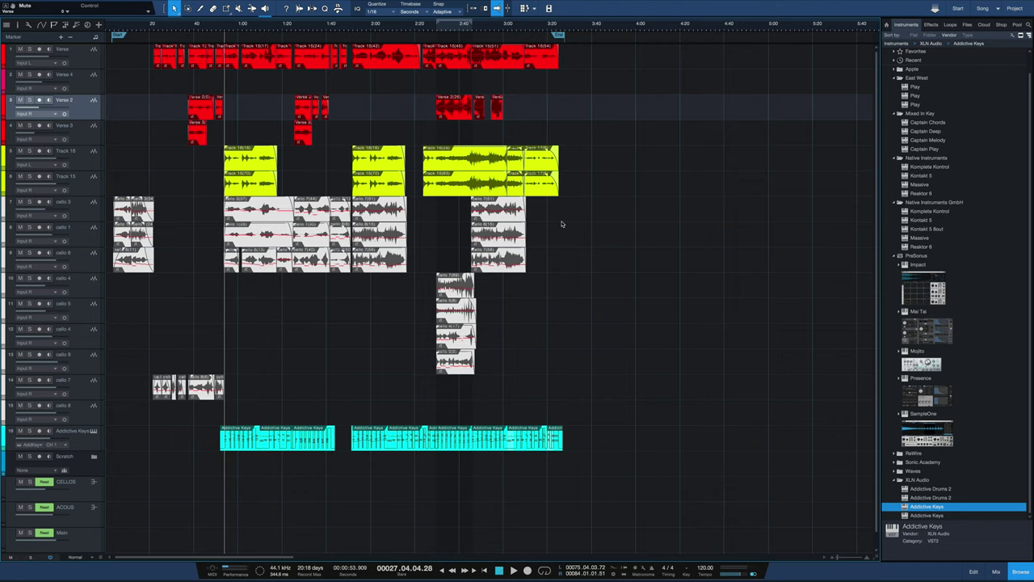
Return to the Studio One session and save the song with its Melodyne edits.
key("ctrl+Left")
mouse_move(996, 563)
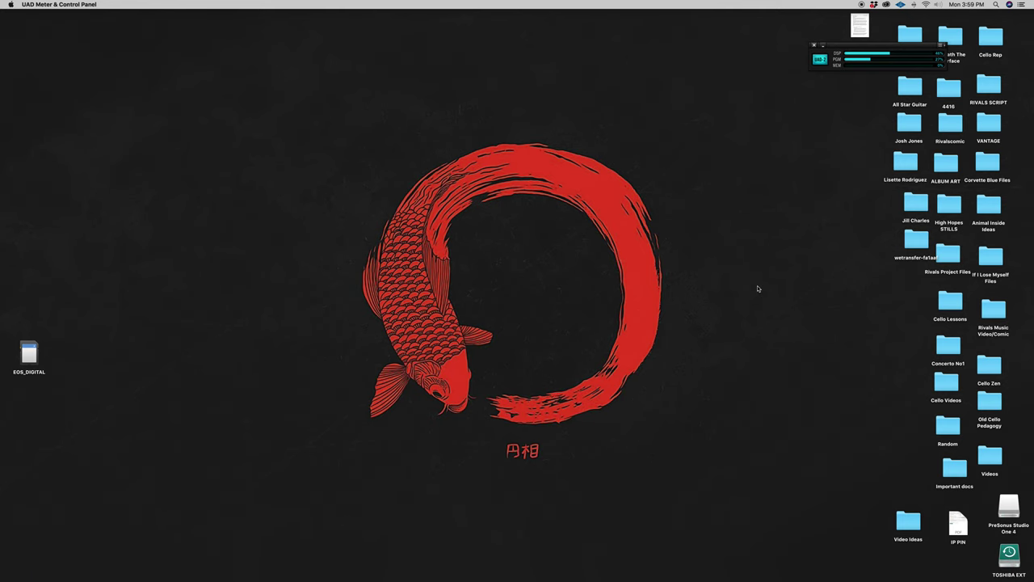
key("ctrl+Right")
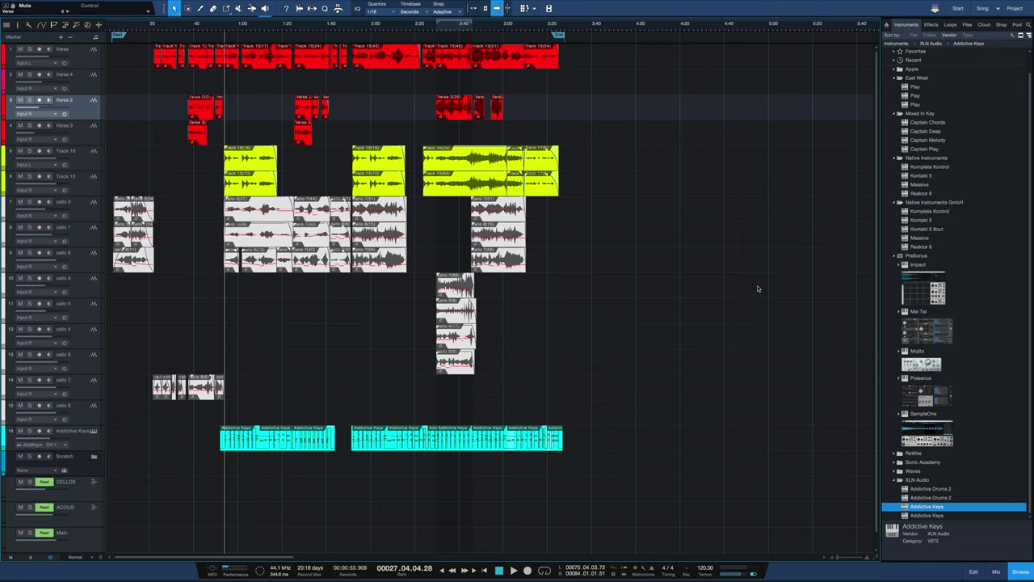
key("ctrl+s")
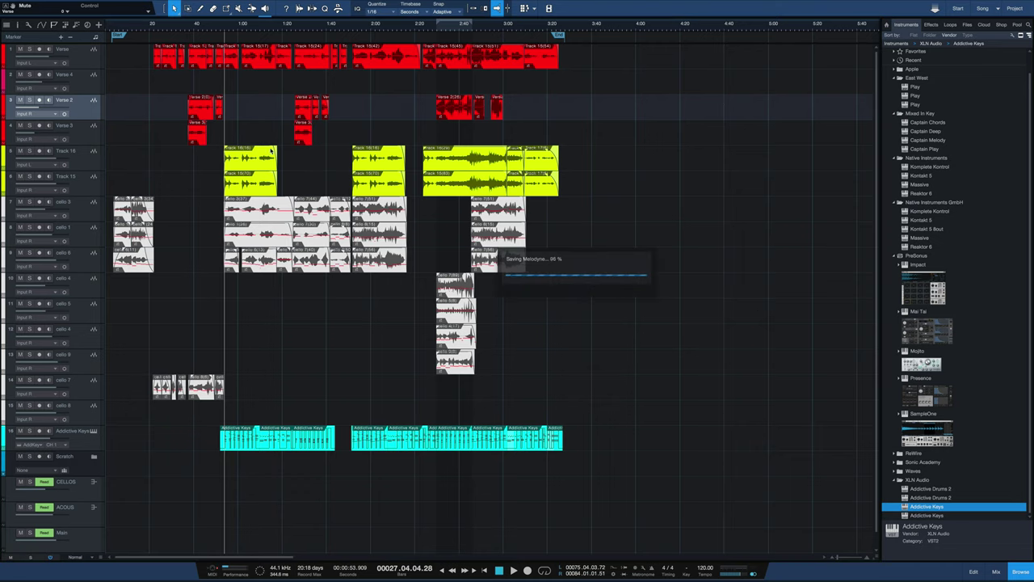
Select cello 3, show the mixing console, start playback and mute the Verse track.
left_click(79, 212)
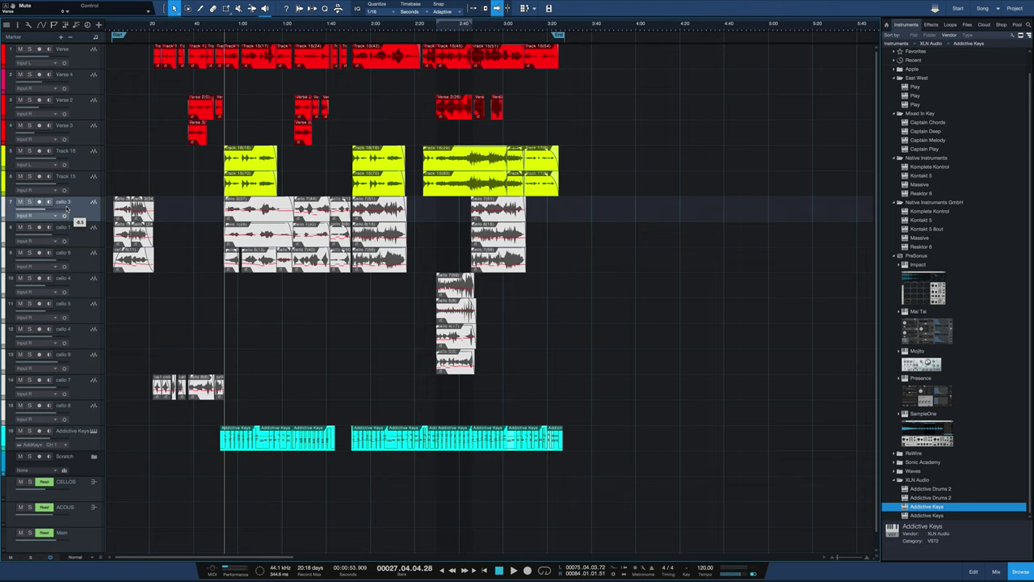
key("F3")
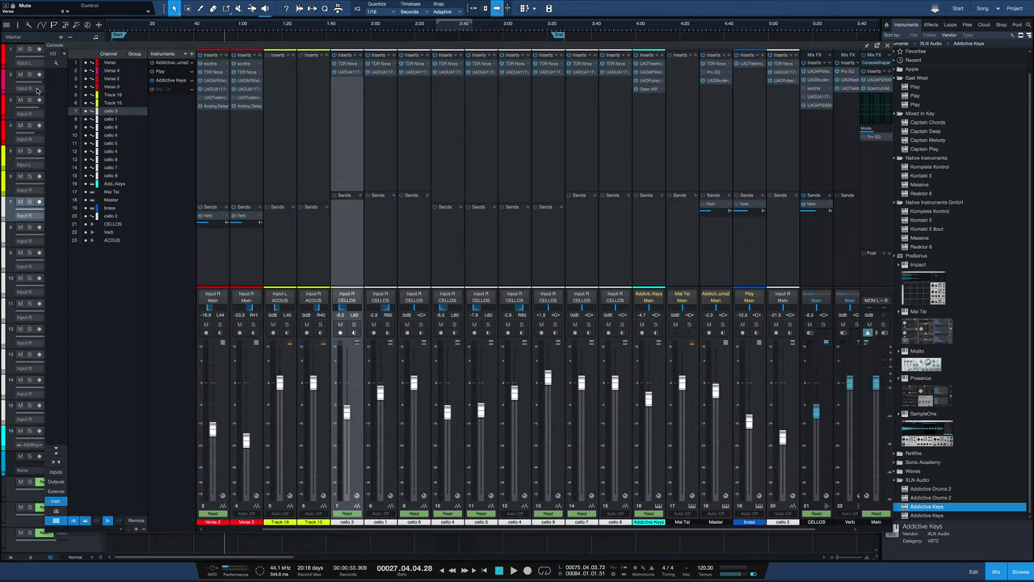
key("space")
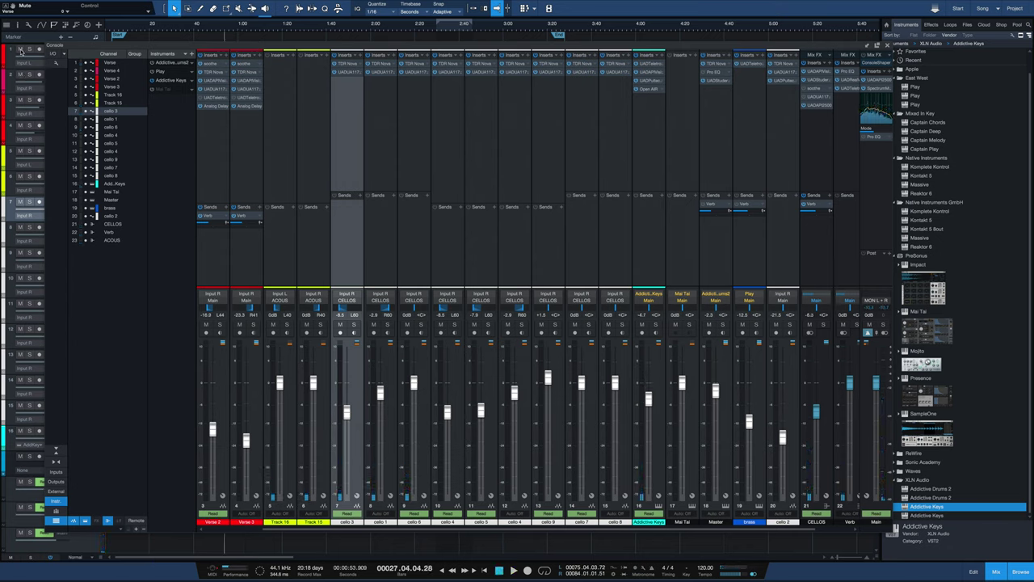
left_click(20, 50)
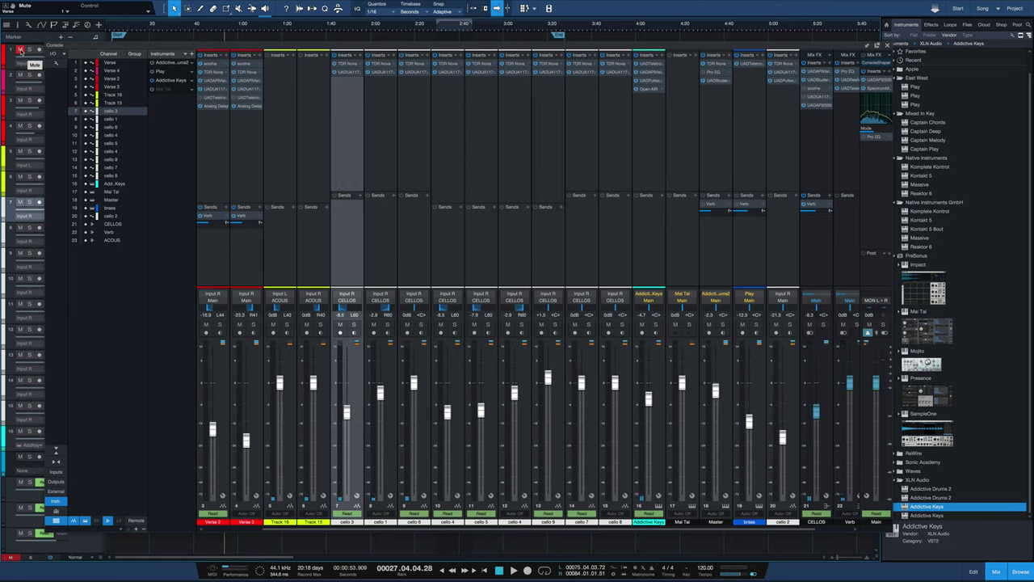
Play the mix with the Verse track muted, then stop playback.
key("space")
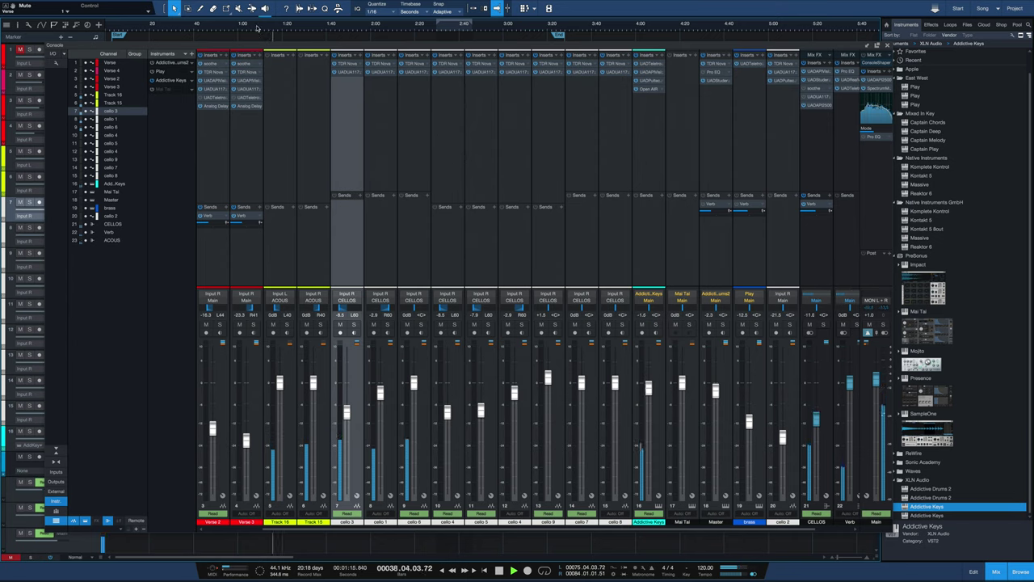
key("space")
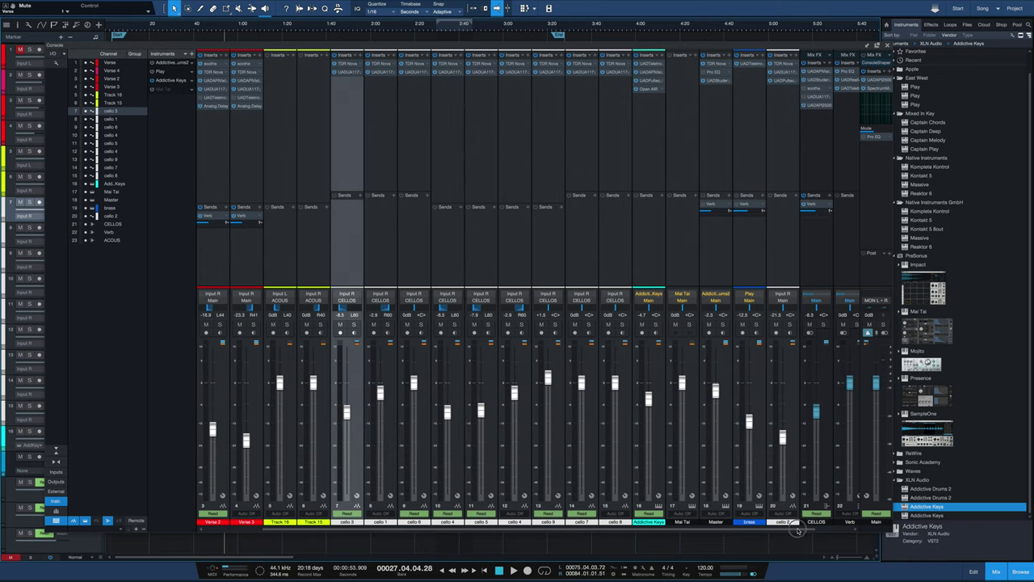
scroll(796, 531, "left", 1)
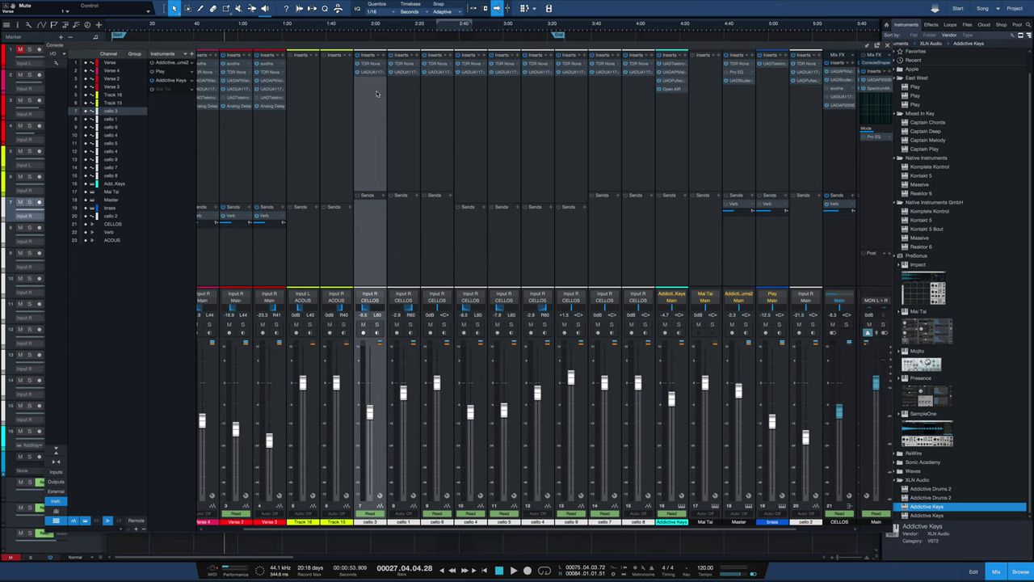
Solo cello 3 and play it through its TDR Nova EQ.
left_click(374, 67)
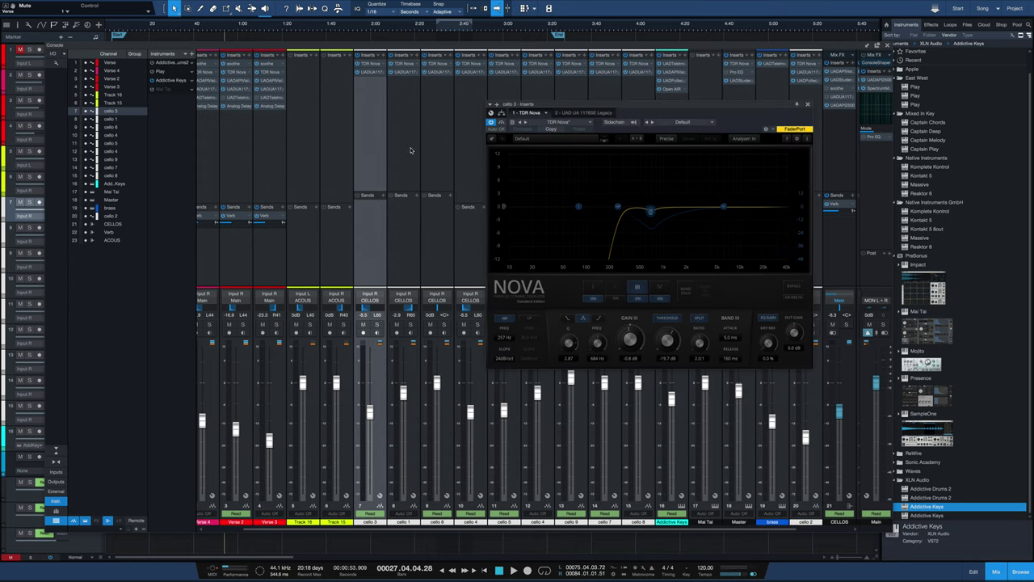
left_click(377, 325)
key("space")
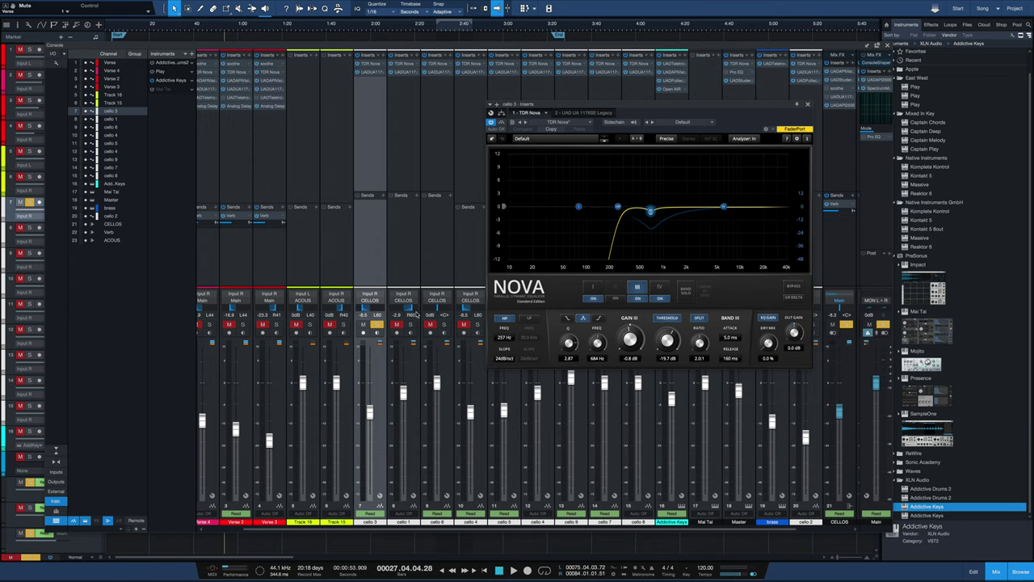
Compare against cello 1's Nova settings, then reopen cello 3's Nova and pick band III.
left_click(410, 324)
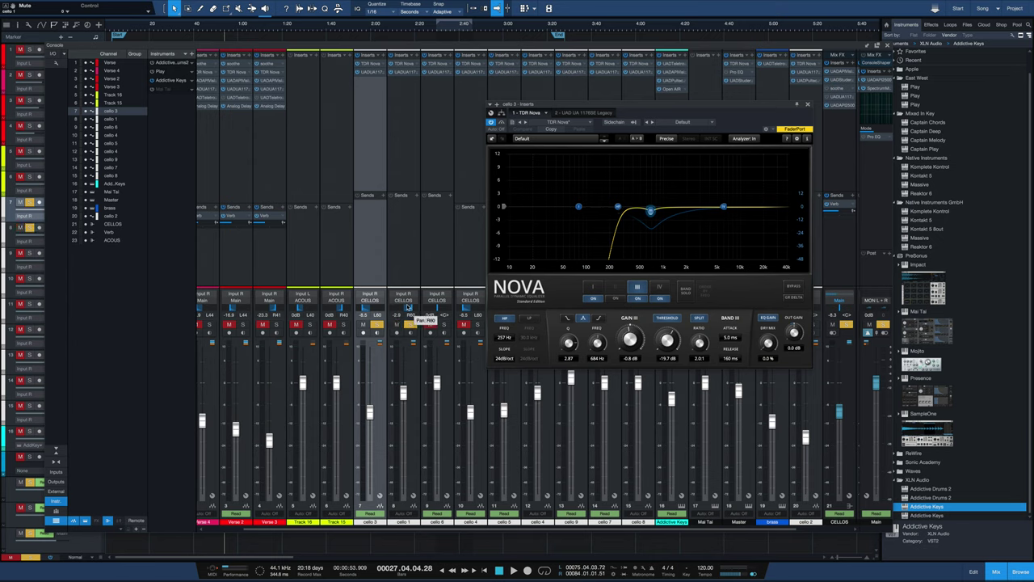
key("space")
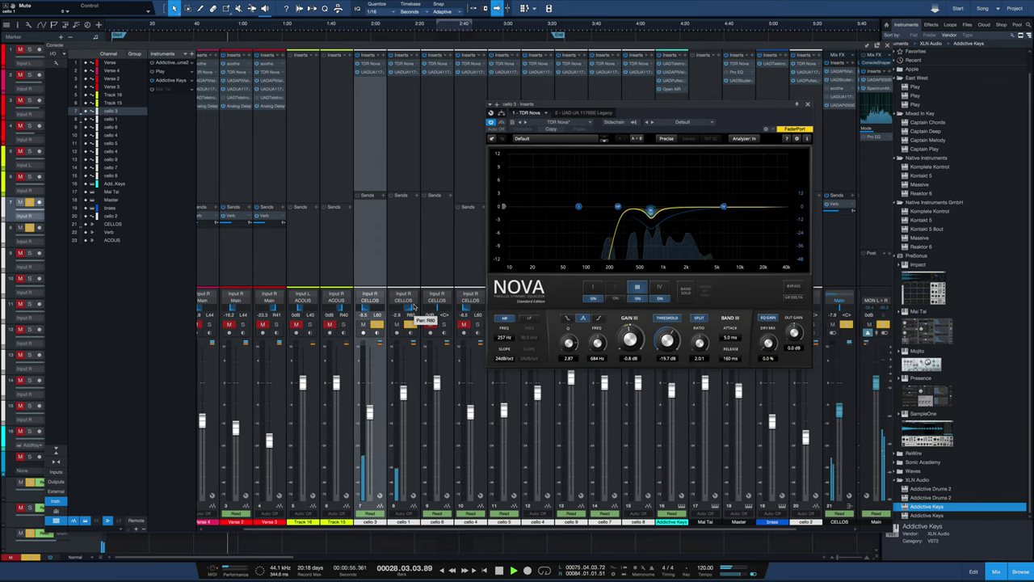
left_click(401, 64)
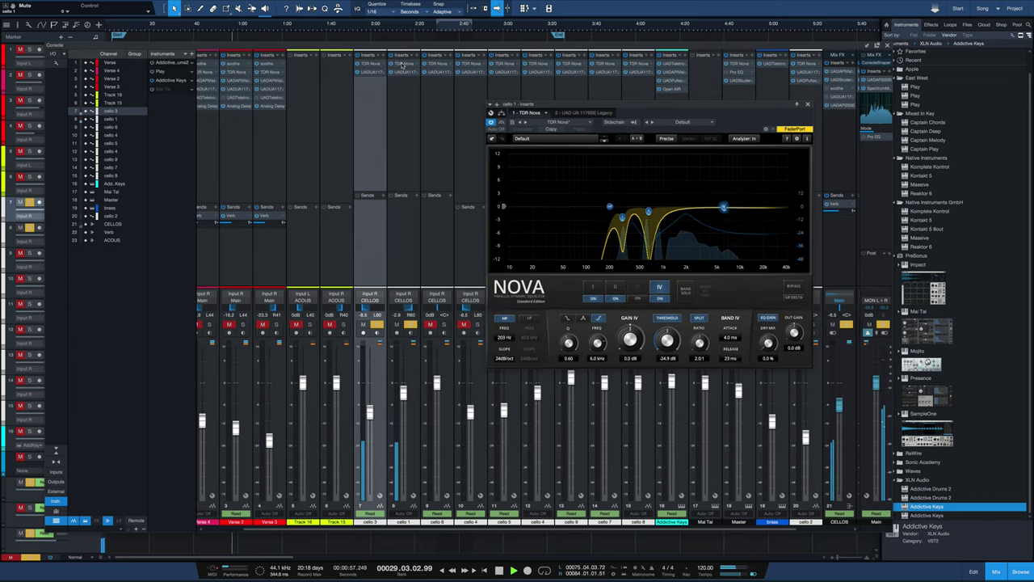
key("space")
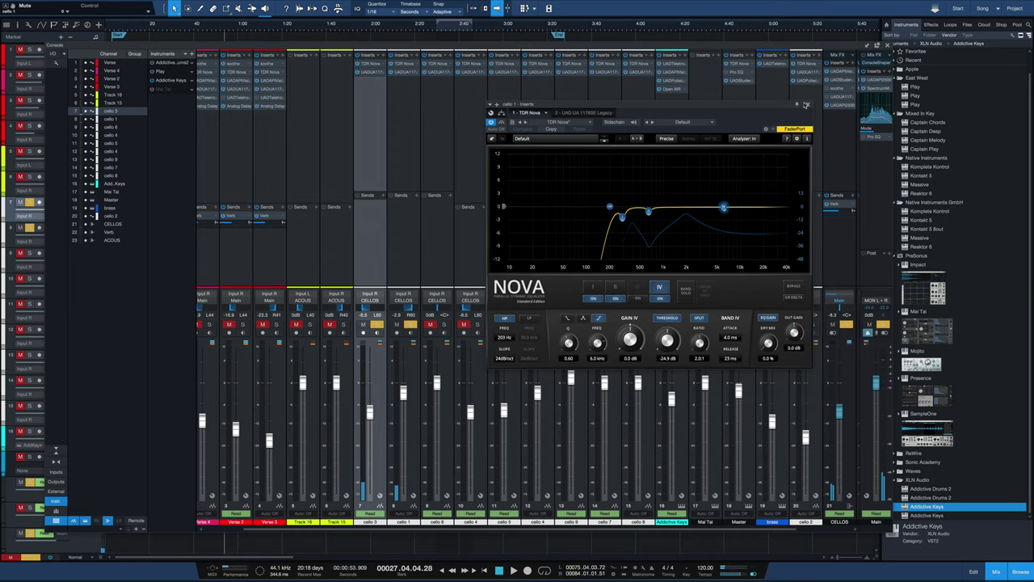
left_click(807, 104)
left_click(368, 63)
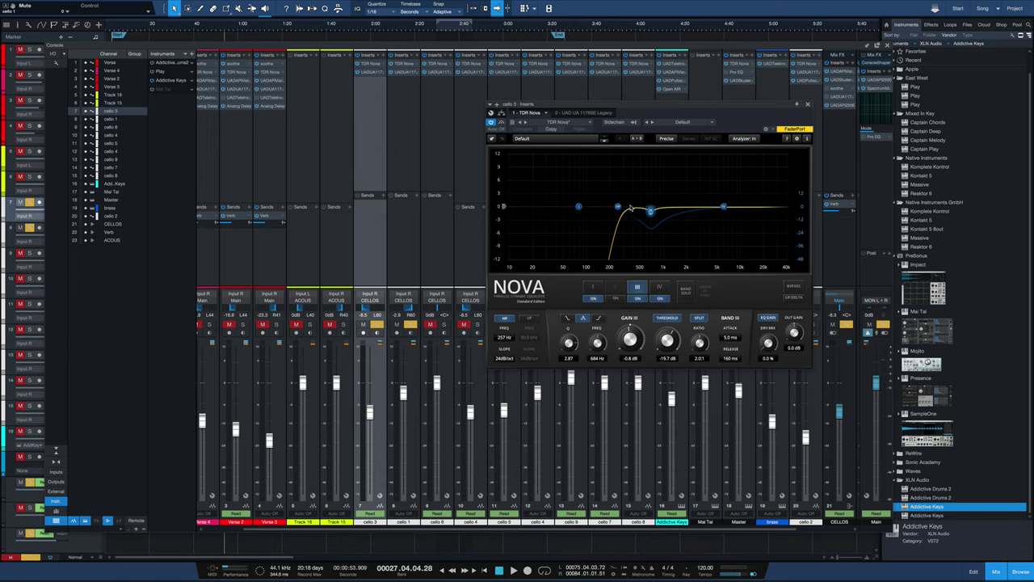
left_click(651, 212)
Lower Nova band III to 676 Hz and compare it with Nova bypassed during playback.
left_click_drag(651, 212, 649, 214)
key("space")
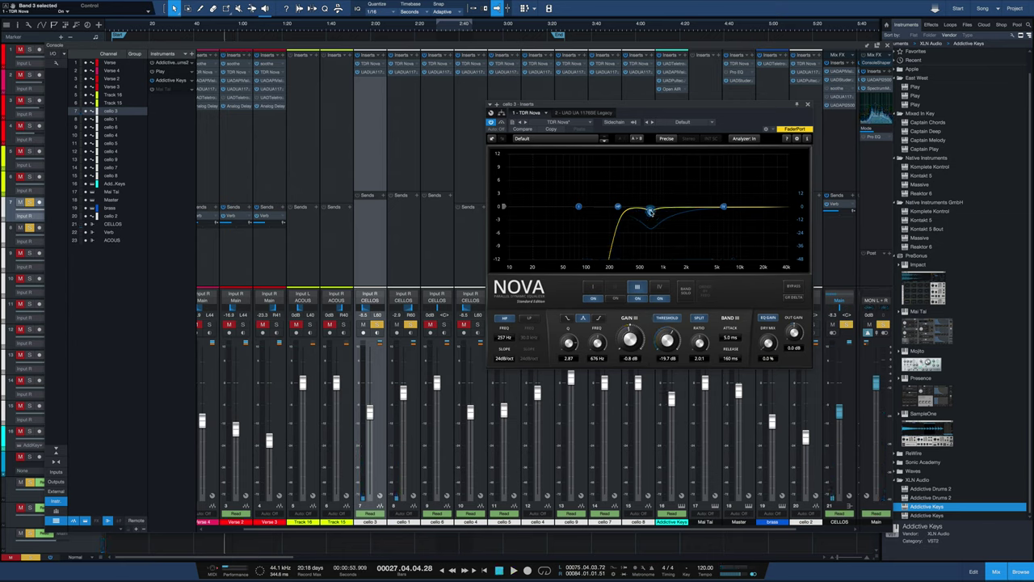
left_click(796, 289)
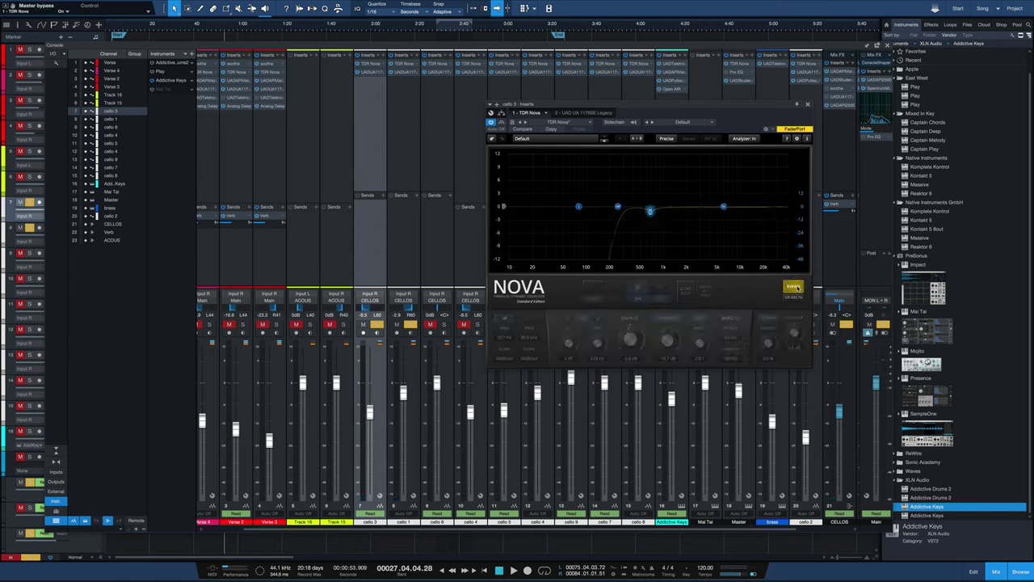
key("space")
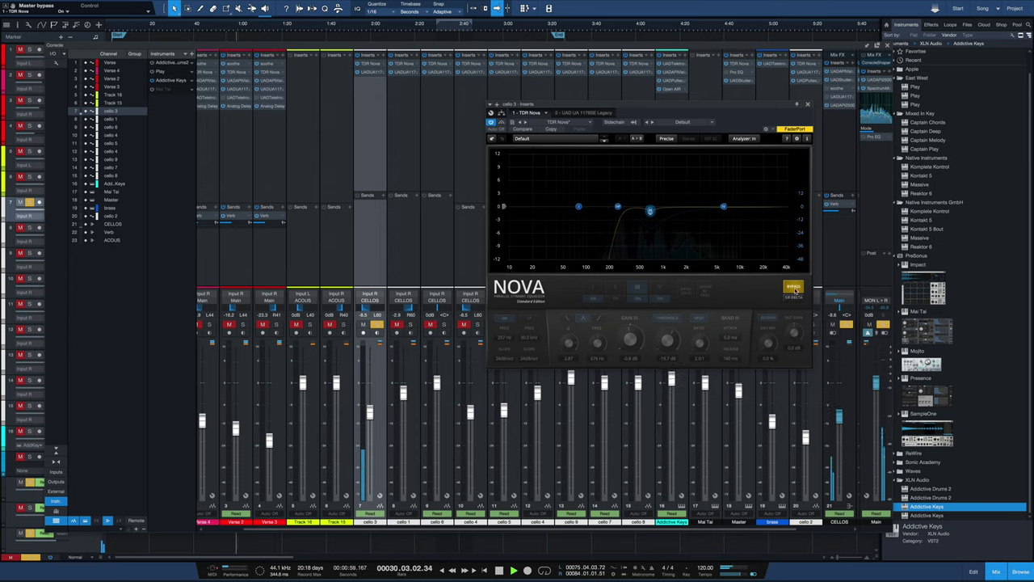
left_click(795, 289)
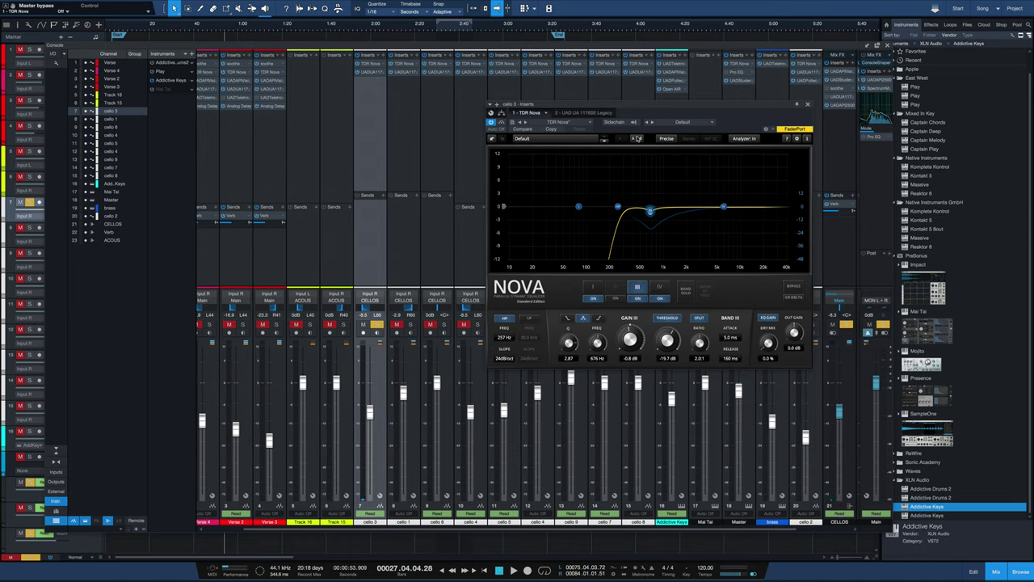
left_click(578, 114)
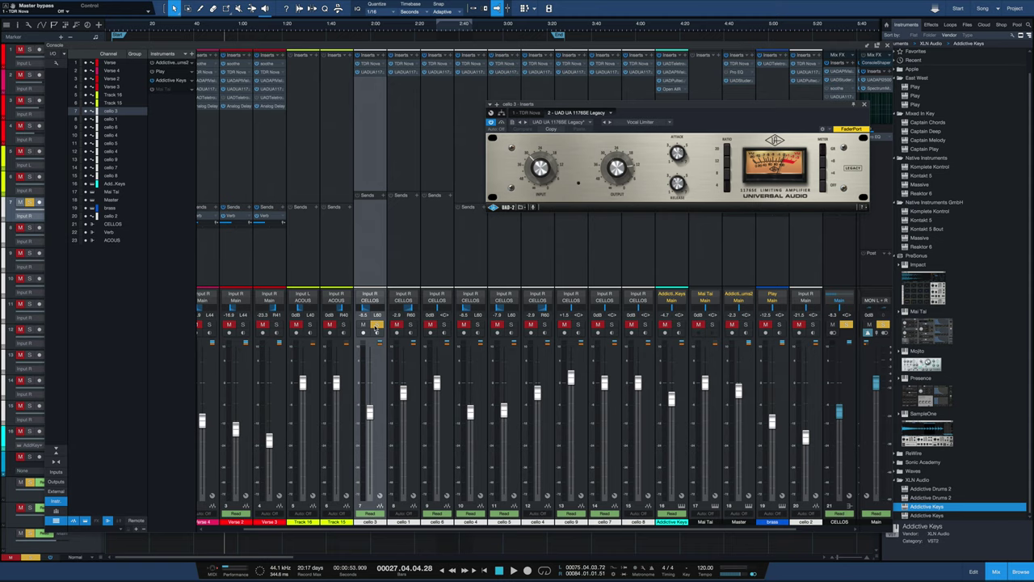
Turn off cello 3's solo so the whole mix plays again.
left_click(375, 324)
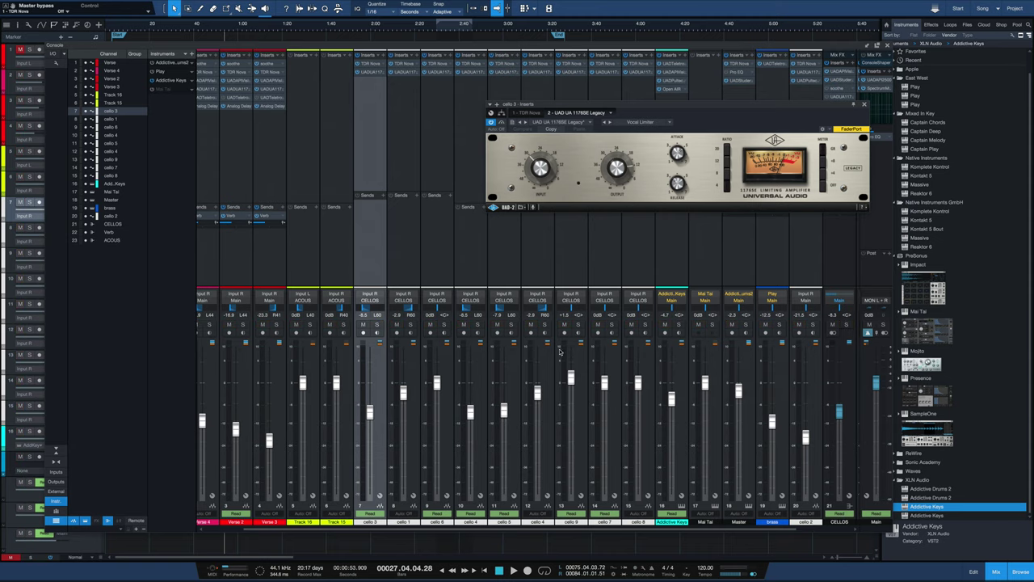
left_click_drag(673, 530, 694, 530)
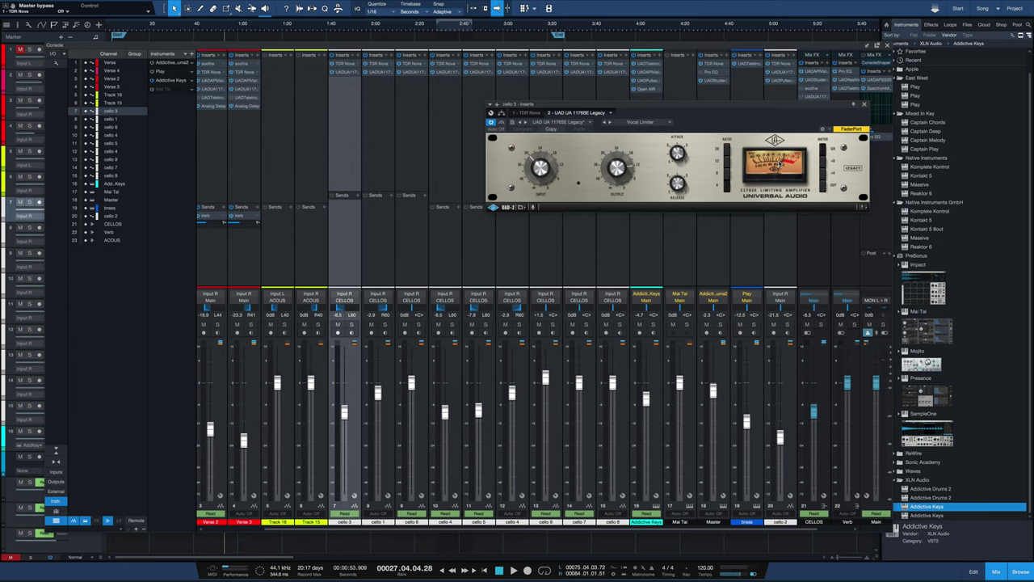
key("space")
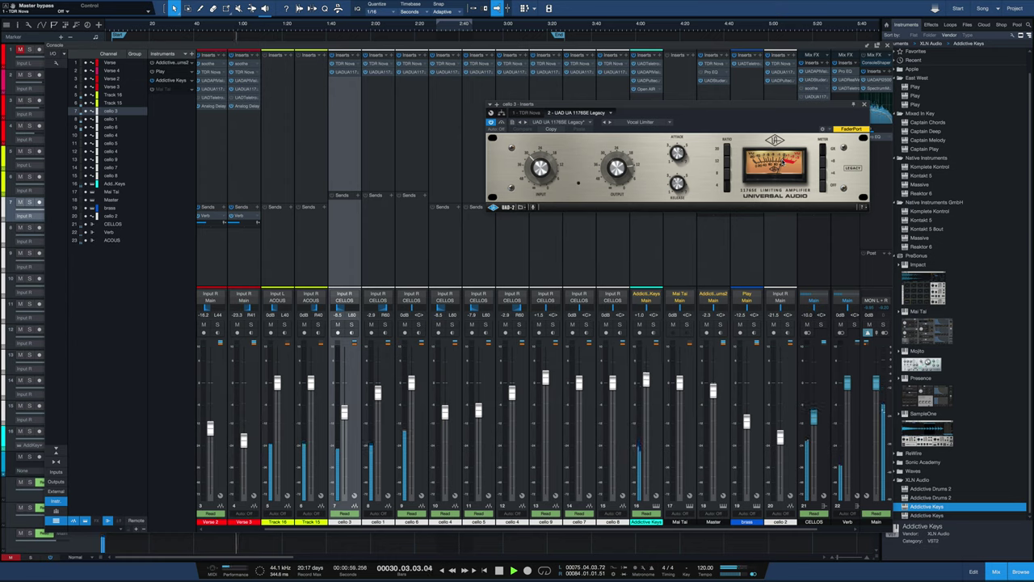
Re-solo cello 3, compare the 1176 compressor bypassed and active during playback, then unsolo it.
key("space")
left_click(352, 324)
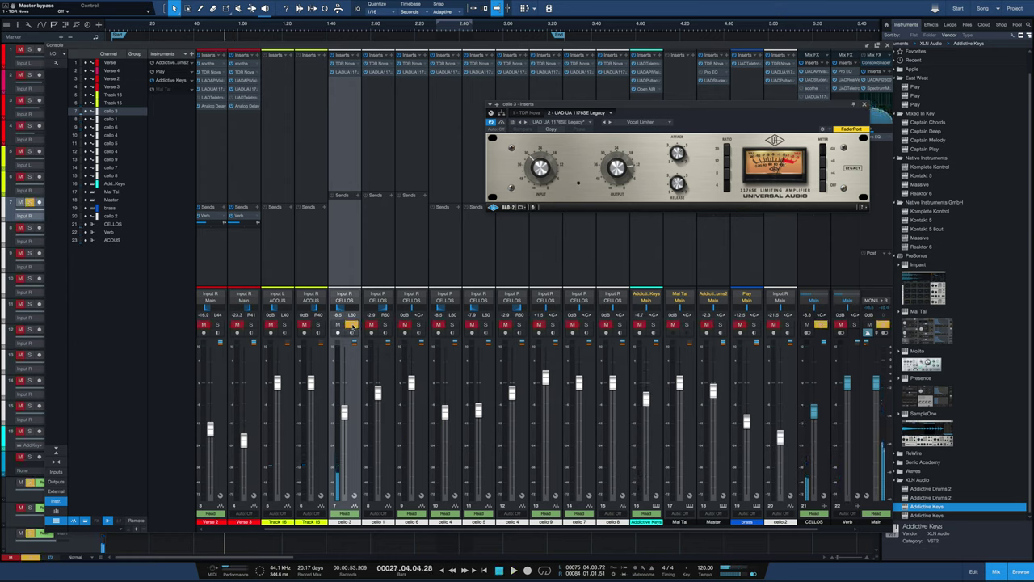
key("space")
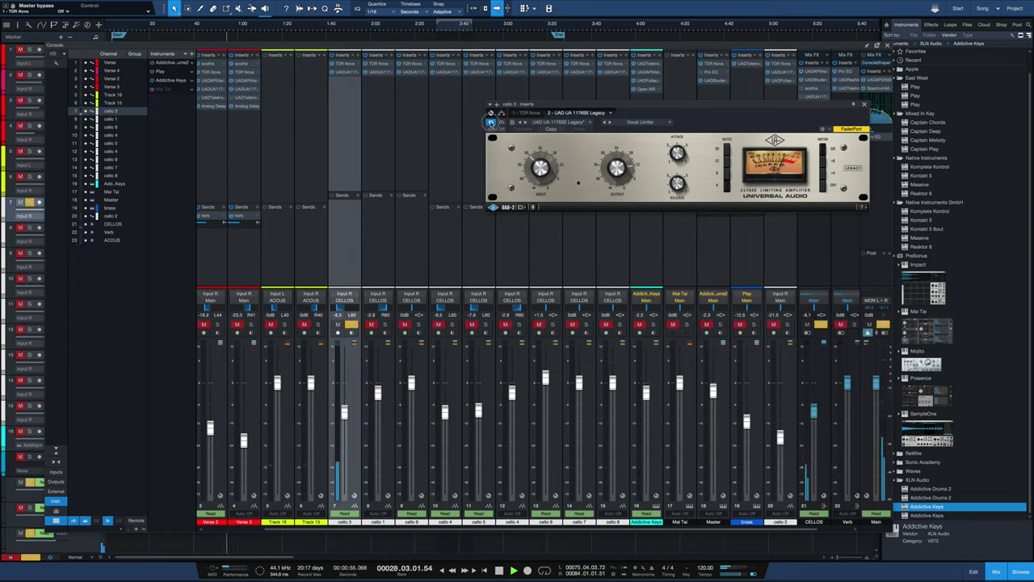
left_click(491, 122)
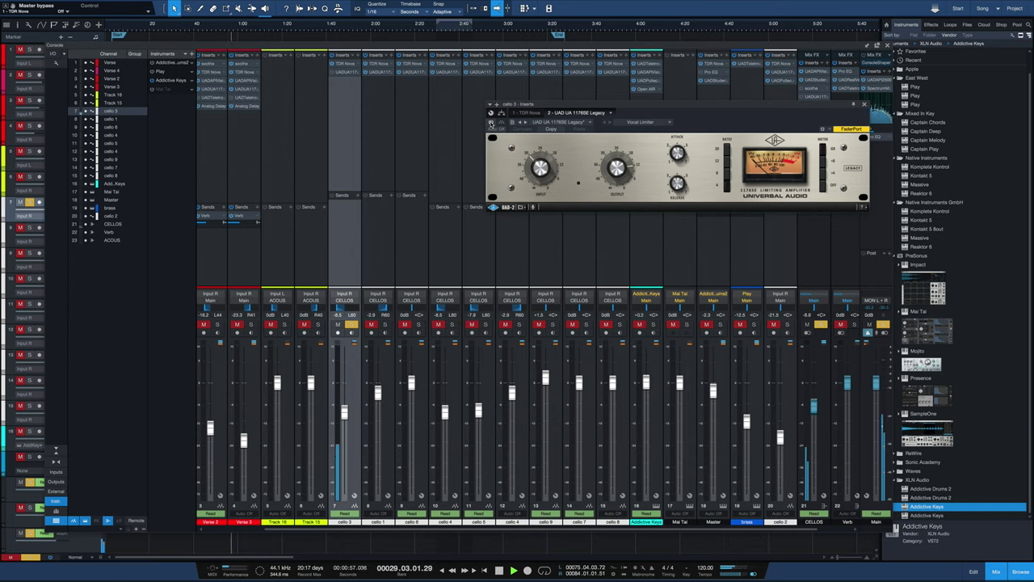
left_click(491, 122)
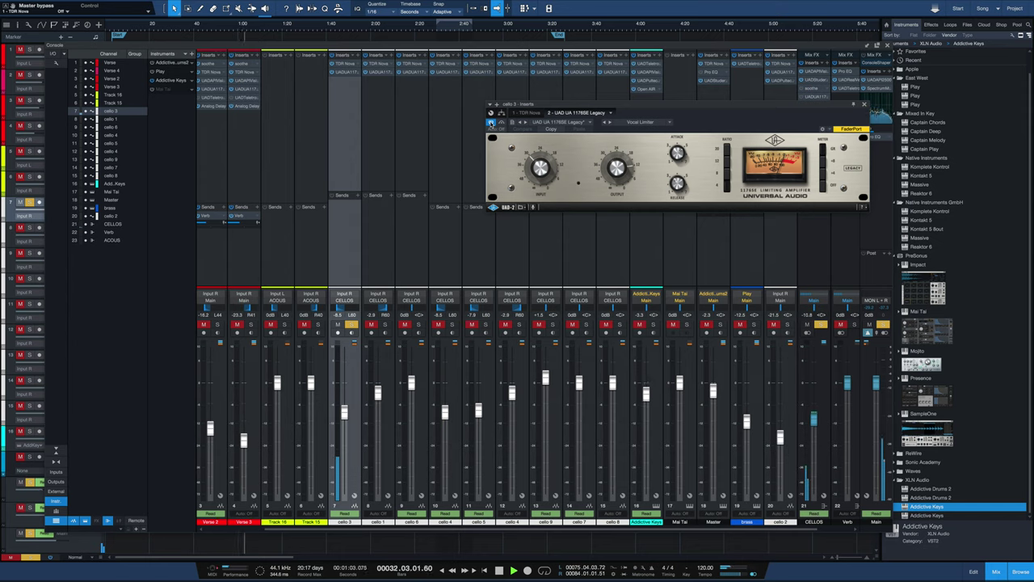
left_click(491, 122)
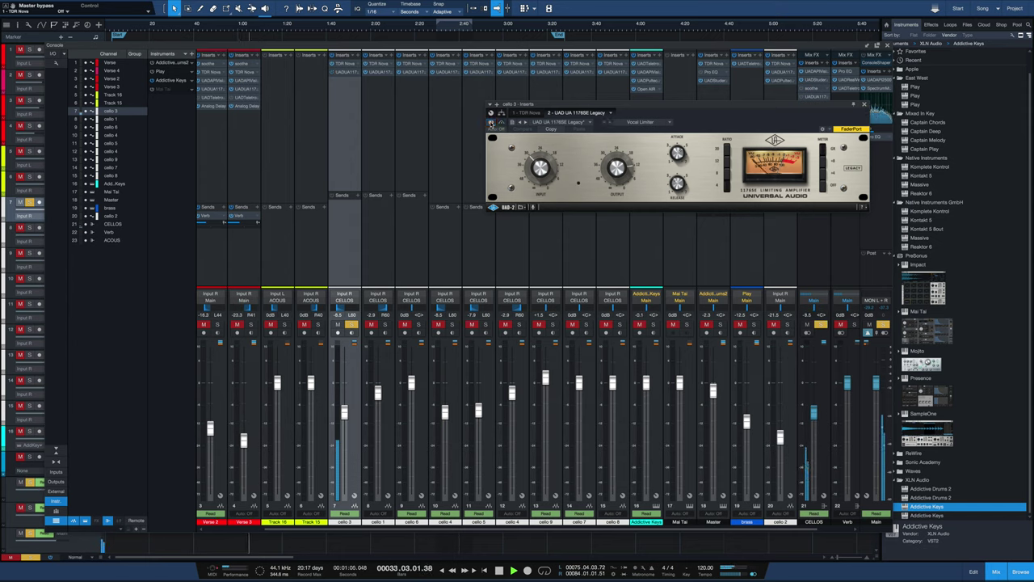
key("space")
left_click(491, 122)
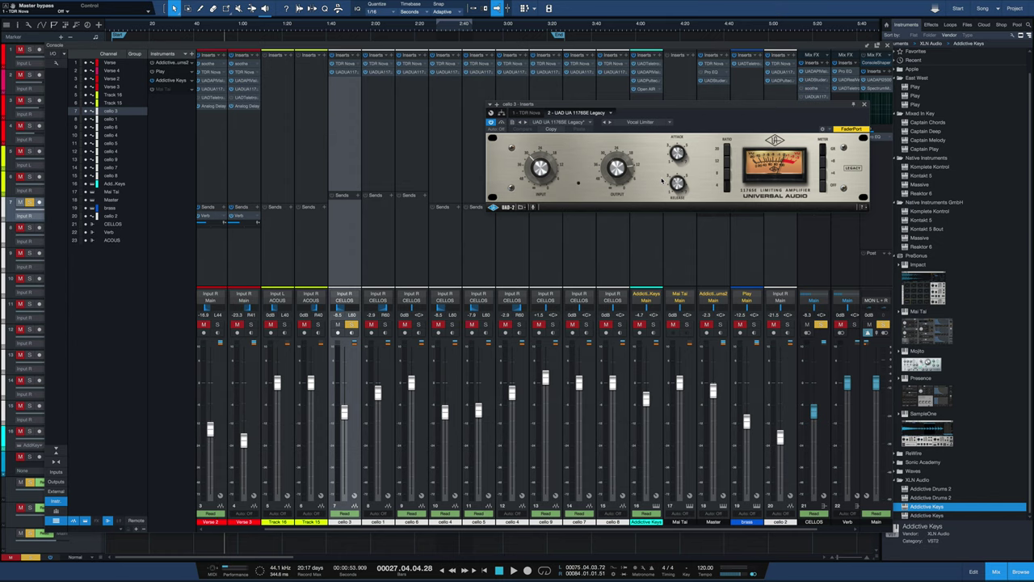
left_click(351, 324)
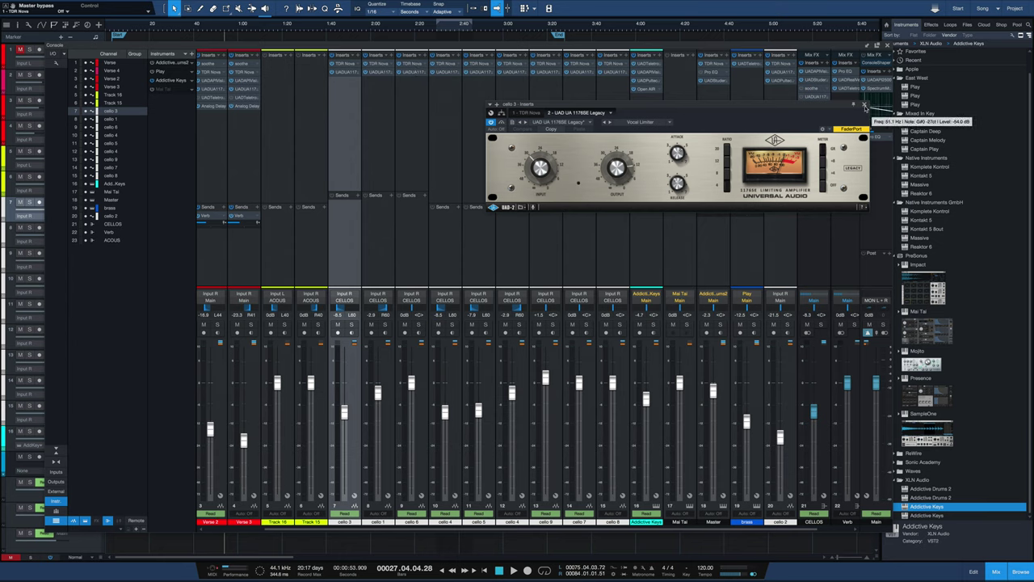
Close the 1176 window, confirm the cello channels route to CELLOS, and solo that bus.
left_click(865, 104)
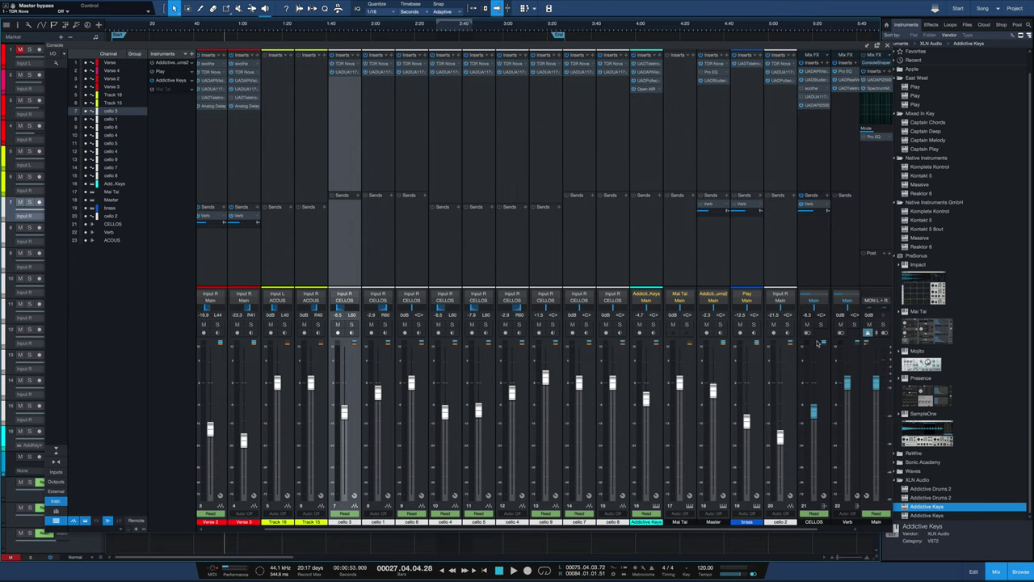
left_click(813, 268)
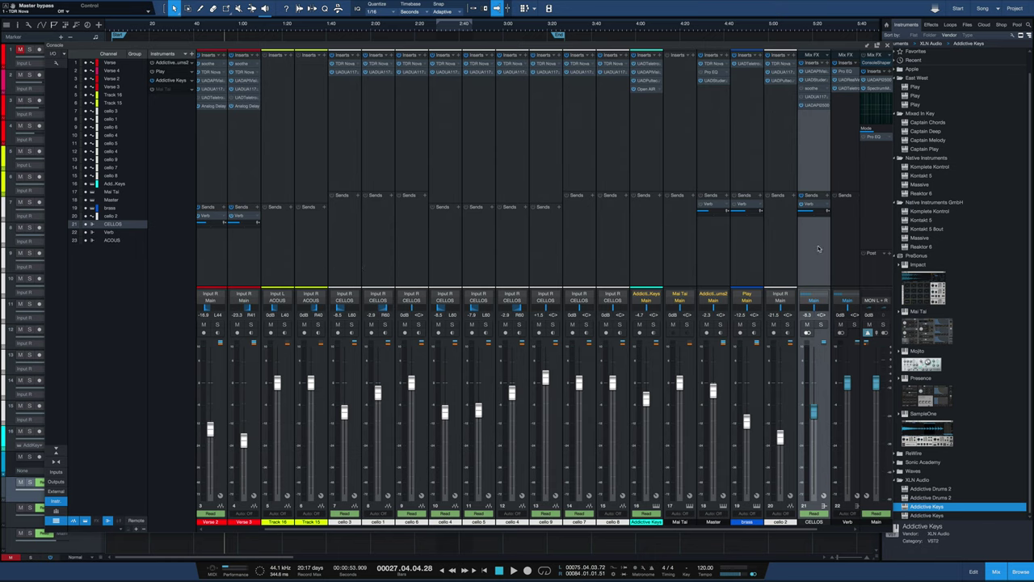
left_click(350, 271)
left_click(613, 271, "shift")
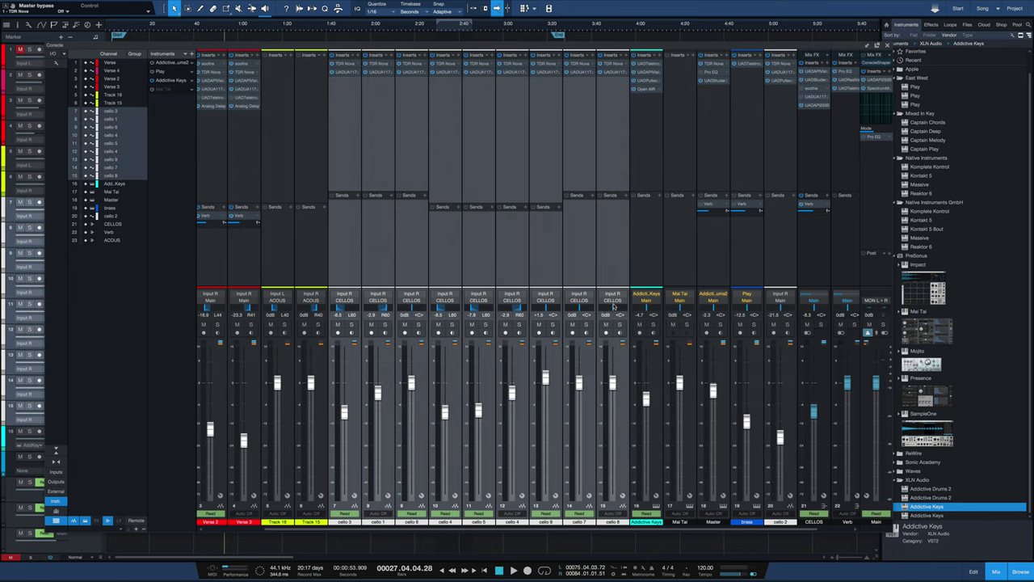
left_click(613, 301)
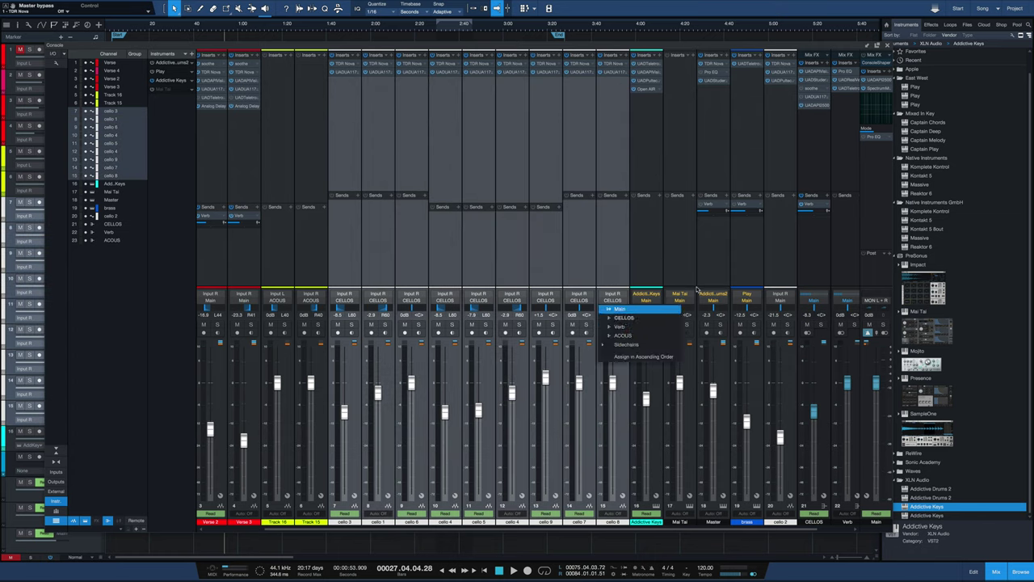
left_click(814, 267)
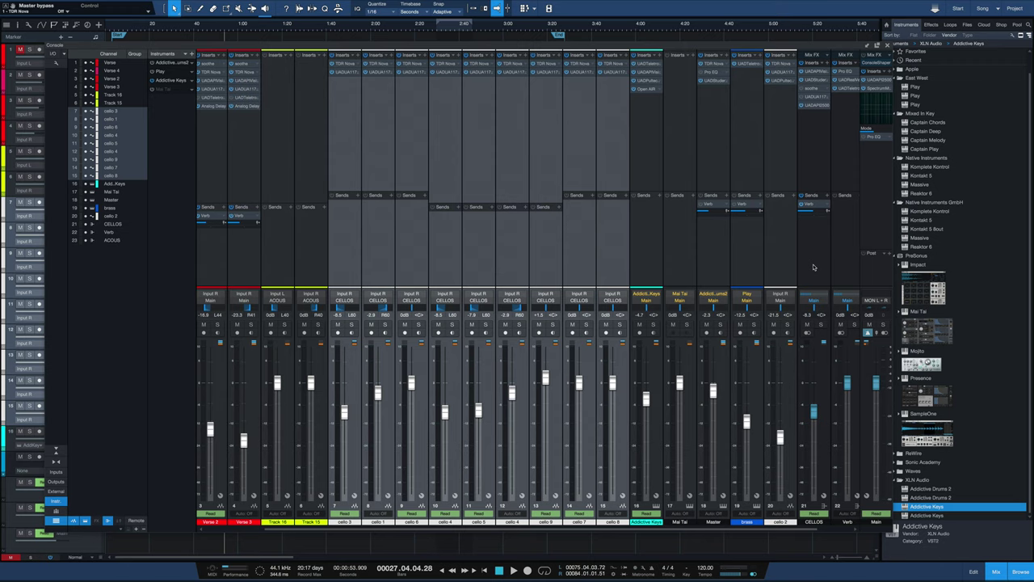
left_click(813, 267)
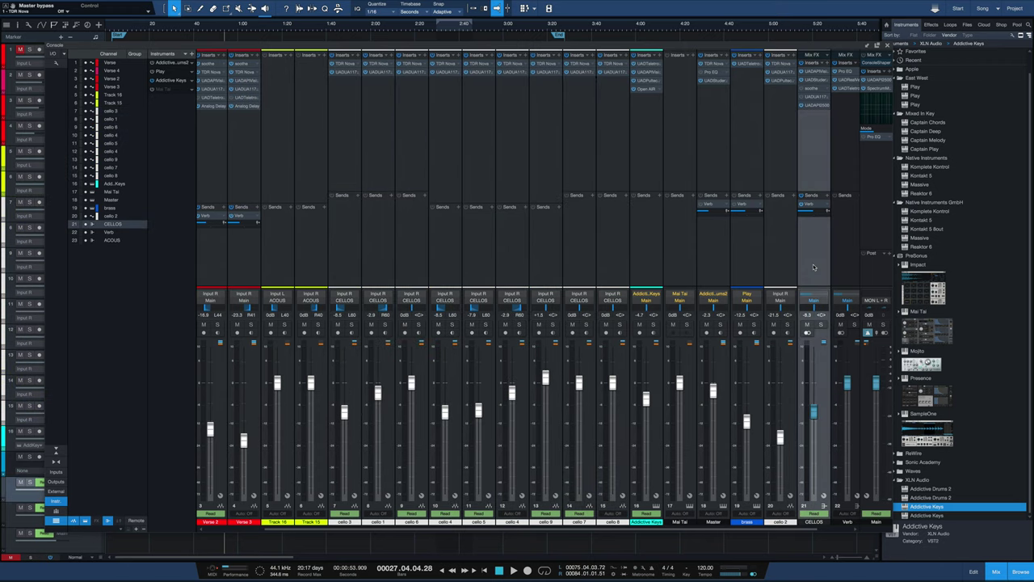
left_click(822, 326)
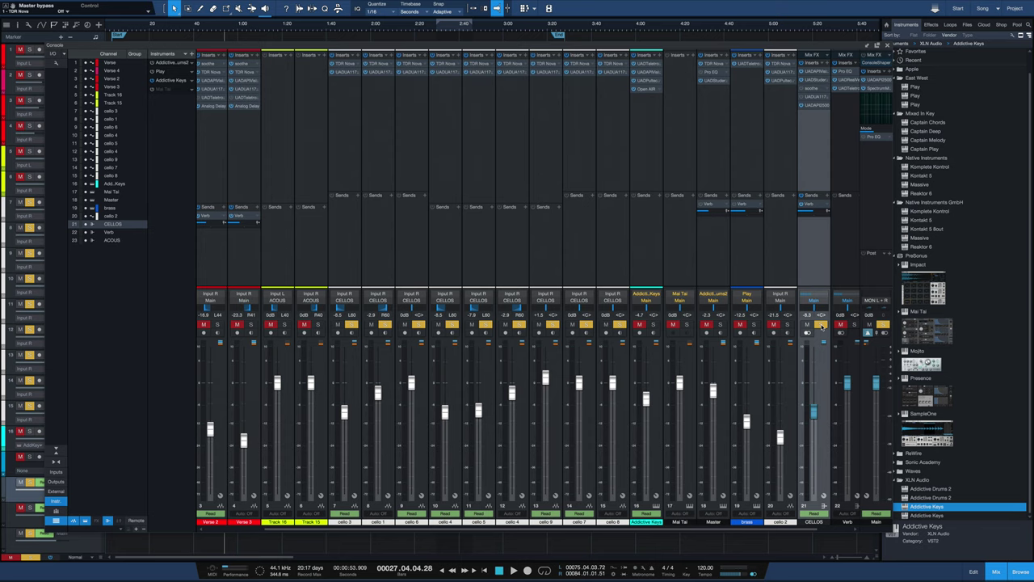
Play and stop the soloed CELLOS bus, then bring up its soothe plugin.
key("space")
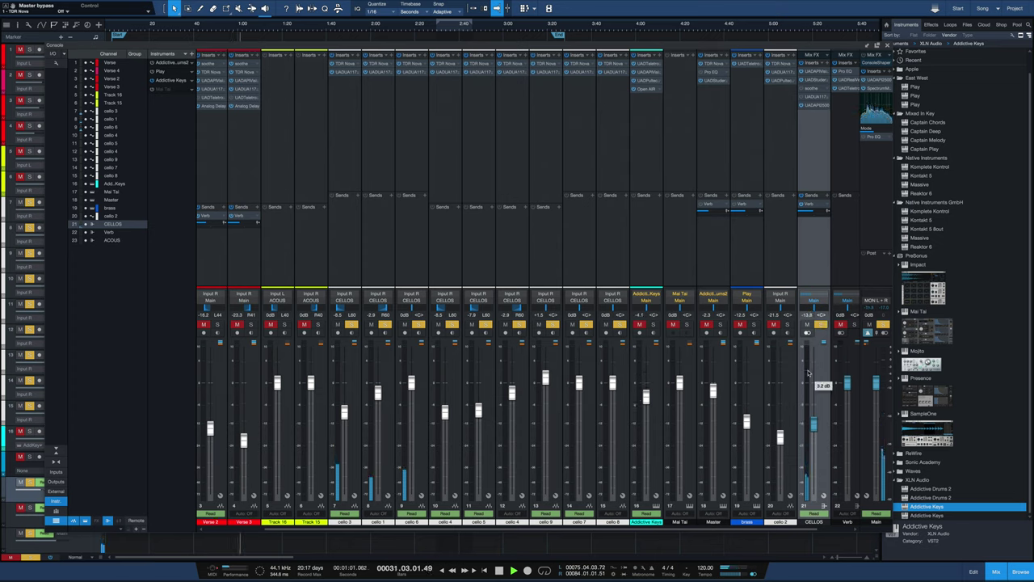
key("space")
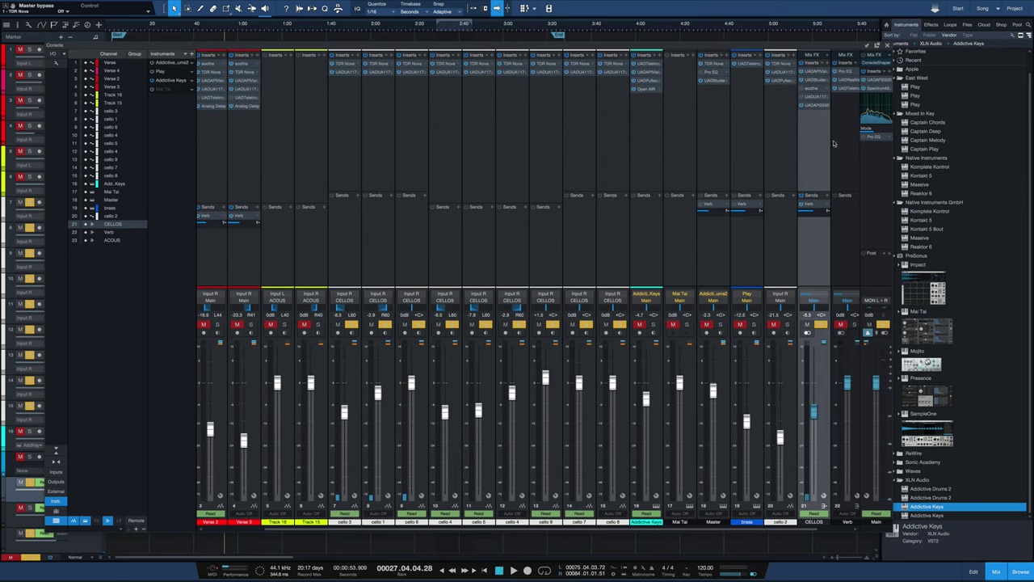
left_click(811, 89)
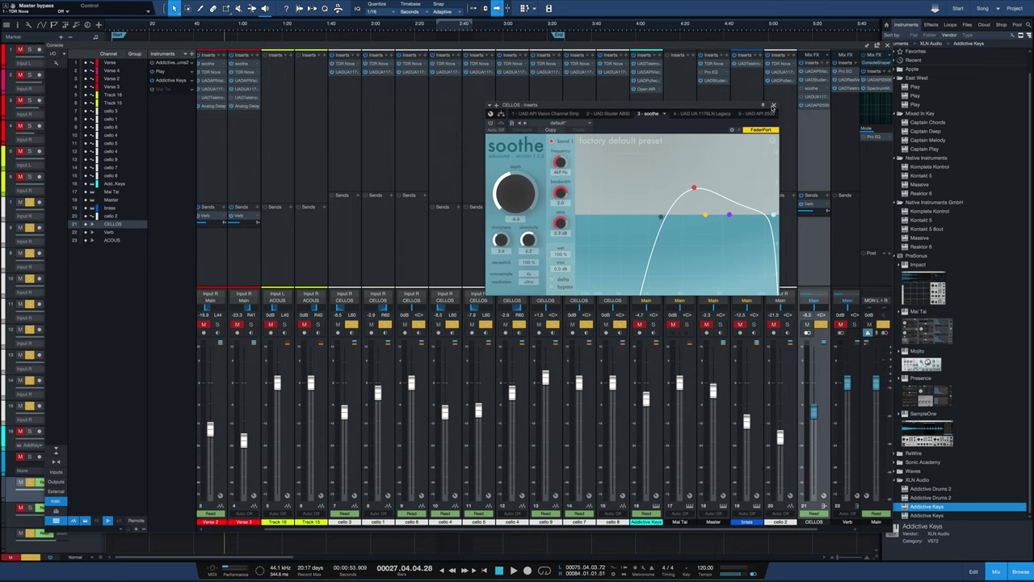
Close soothe, review the CELLOS bus's API Vision Channel Strip settings, then close it.
left_click(773, 105)
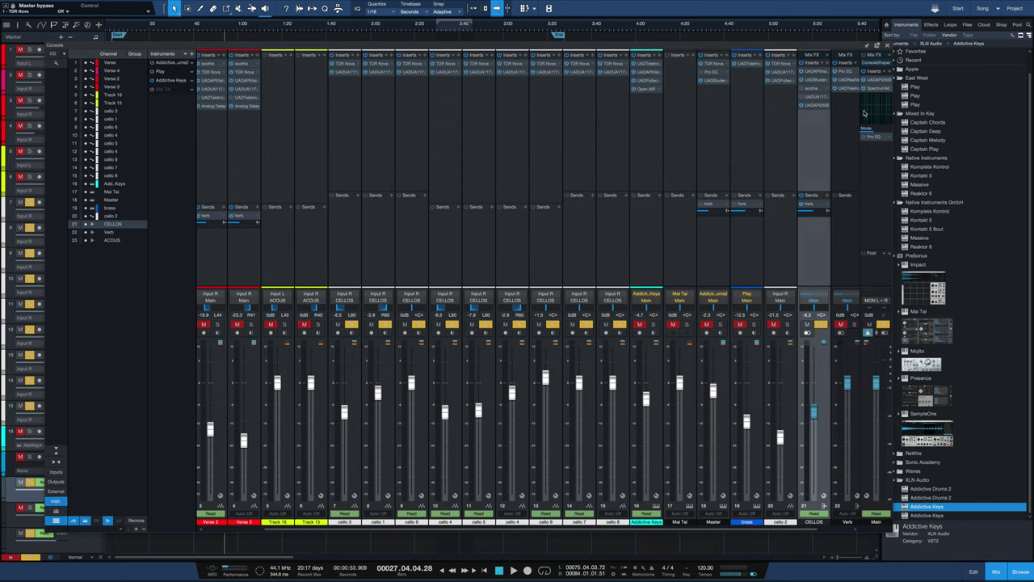
double_click(819, 74)
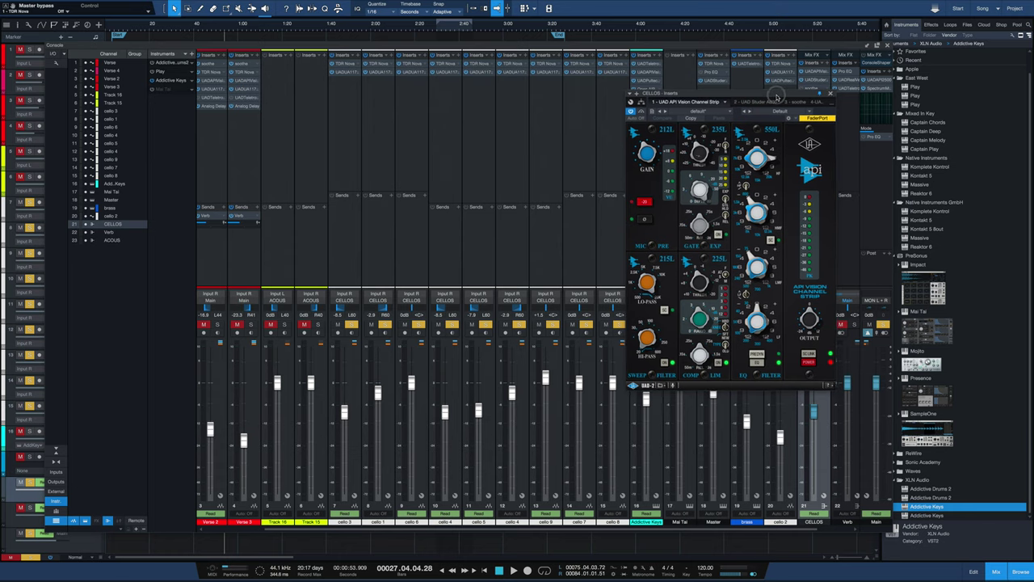
left_click_drag(777, 96, 652, 117)
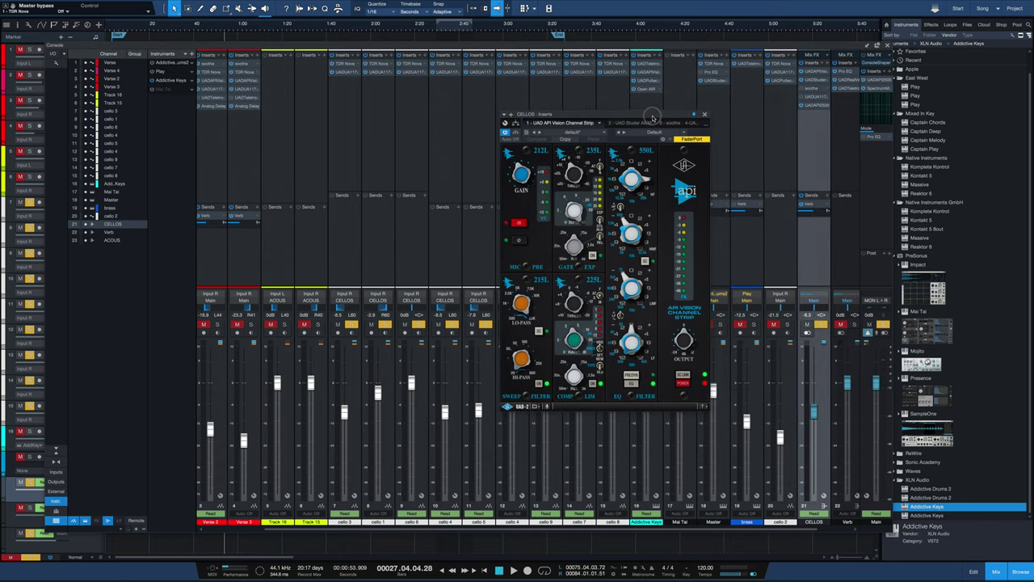
left_click(706, 116)
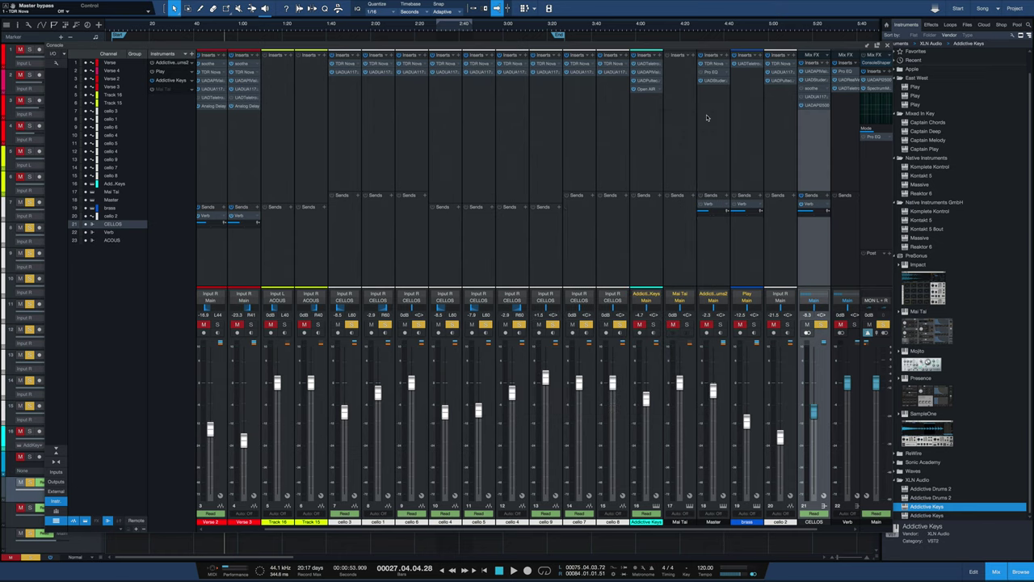
double_click(818, 81)
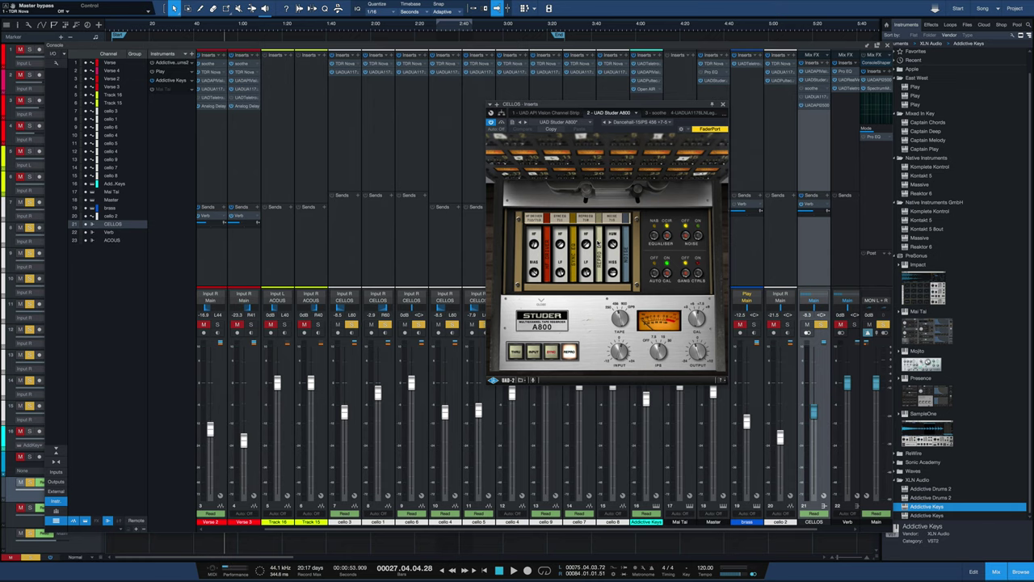
double_click(818, 105)
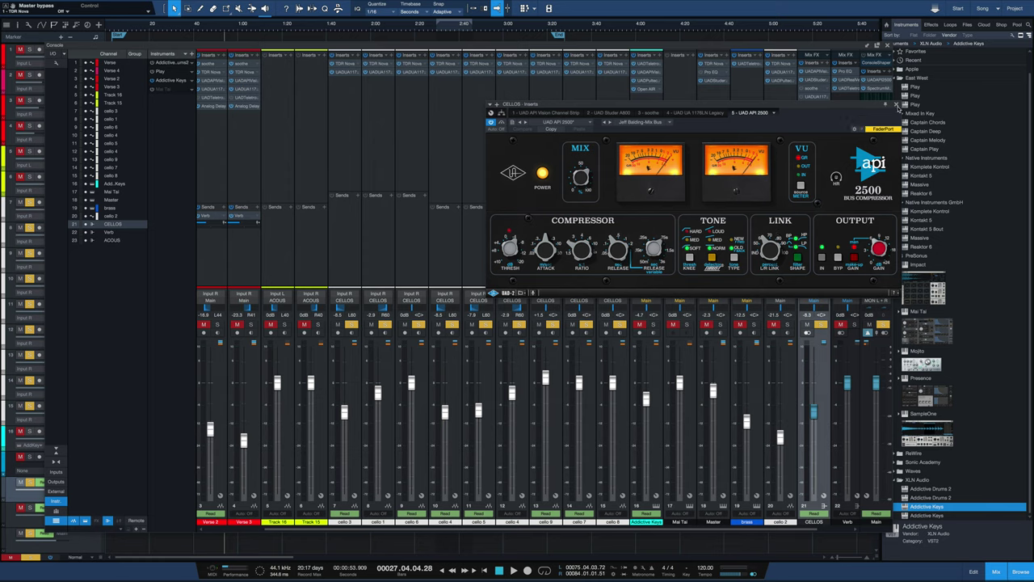
left_click(897, 104)
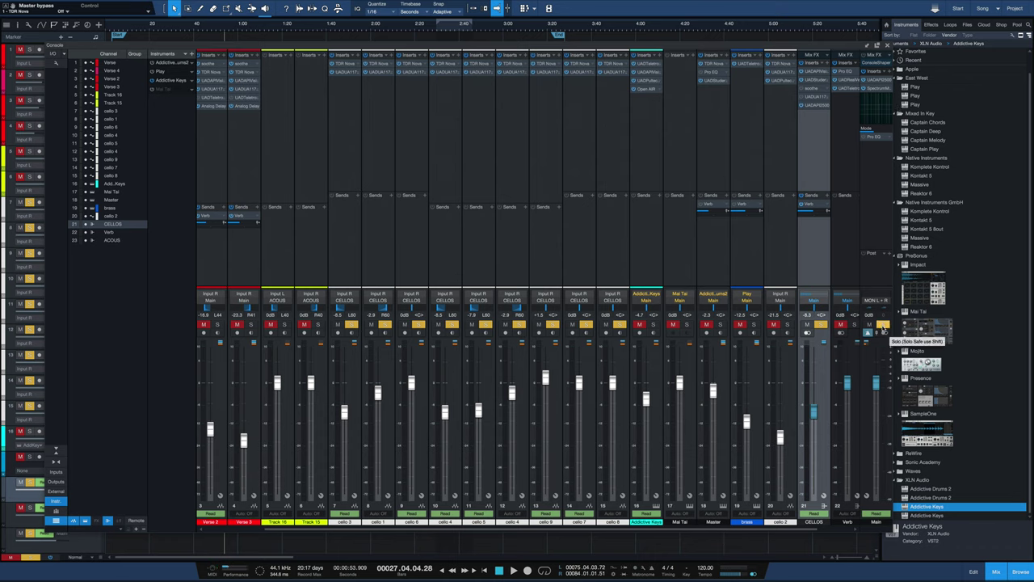
Clear all solos from the Main channel and play the full mix, then stop.
left_click(884, 328)
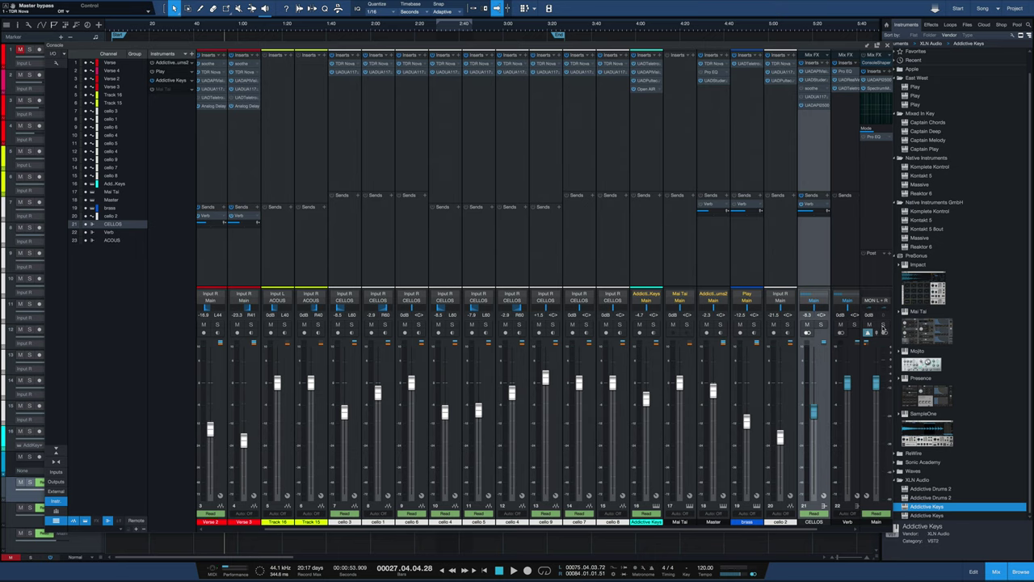
key("space")
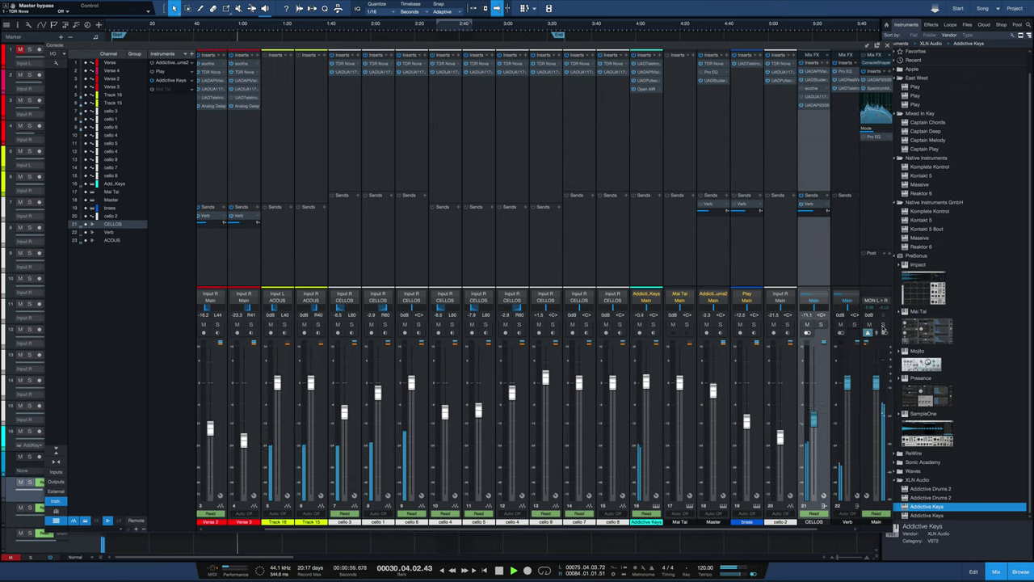
key("space")
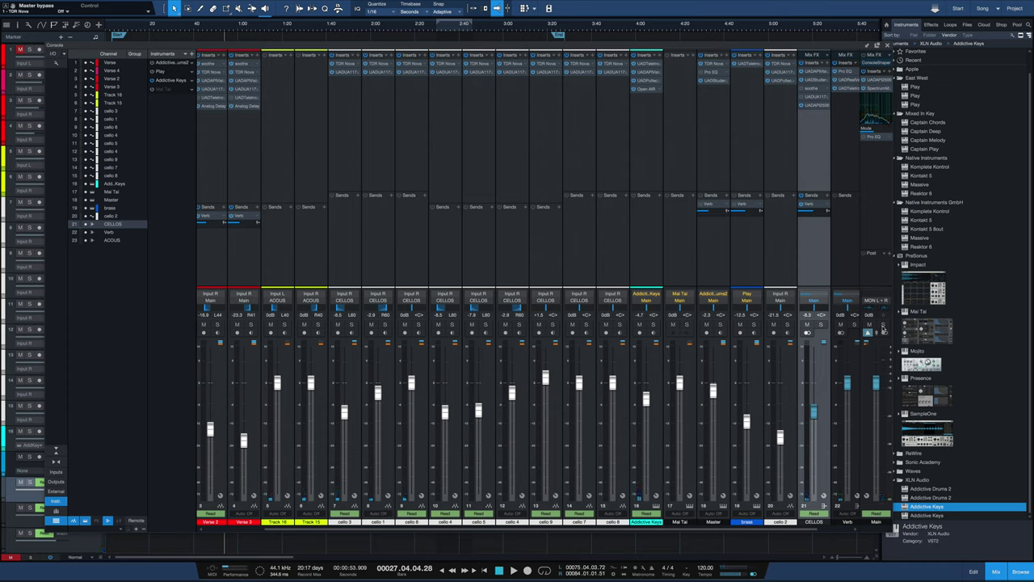
Mute the Verse track and return from the console to the track arrangement.
left_click(19, 49)
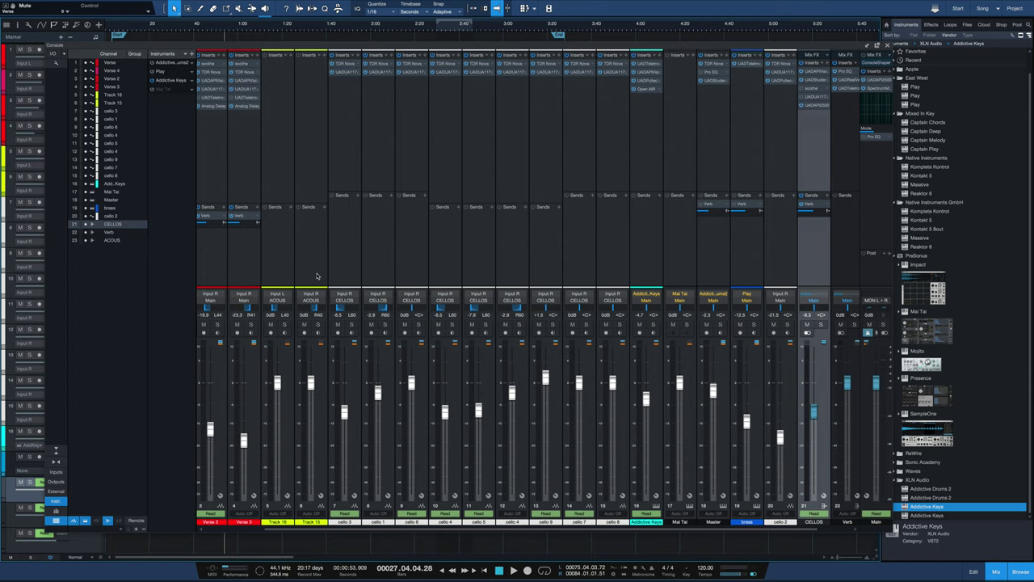
scroll(320, 202, "right", 2)
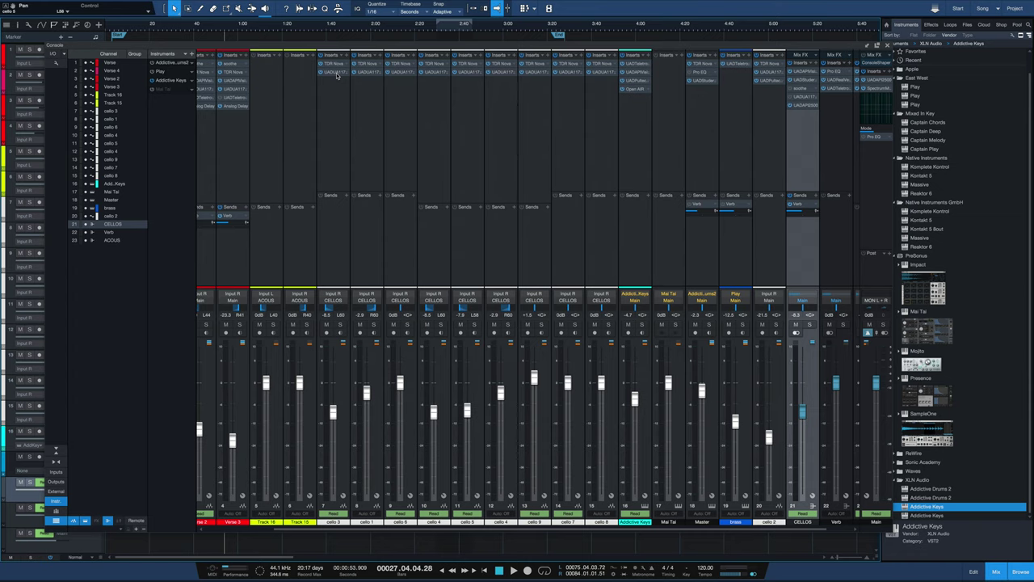
key("F3")
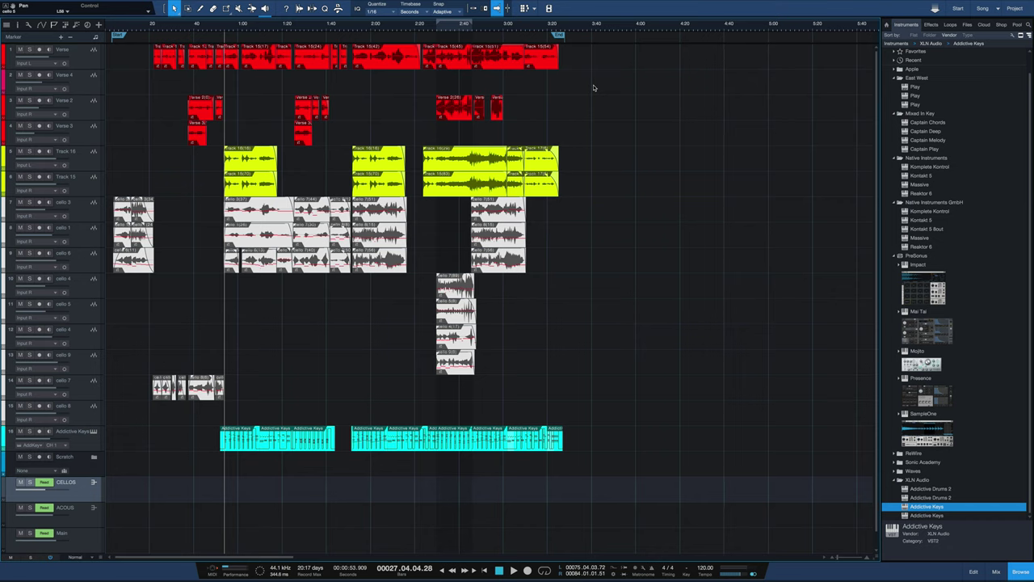
Open the Cello Prelude song from the Start page's Recent Files list.
left_click(960, 10)
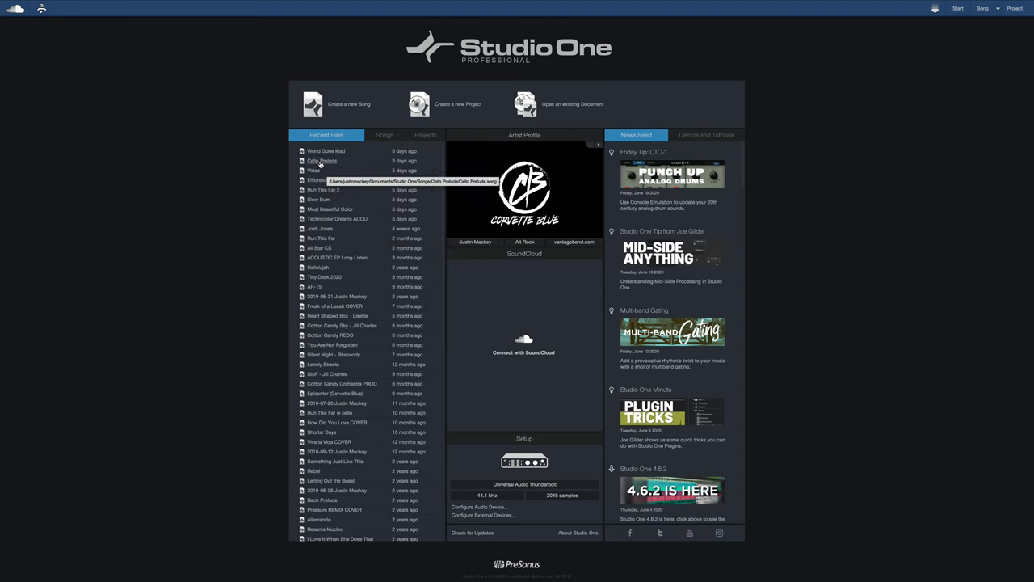
left_click(321, 162)
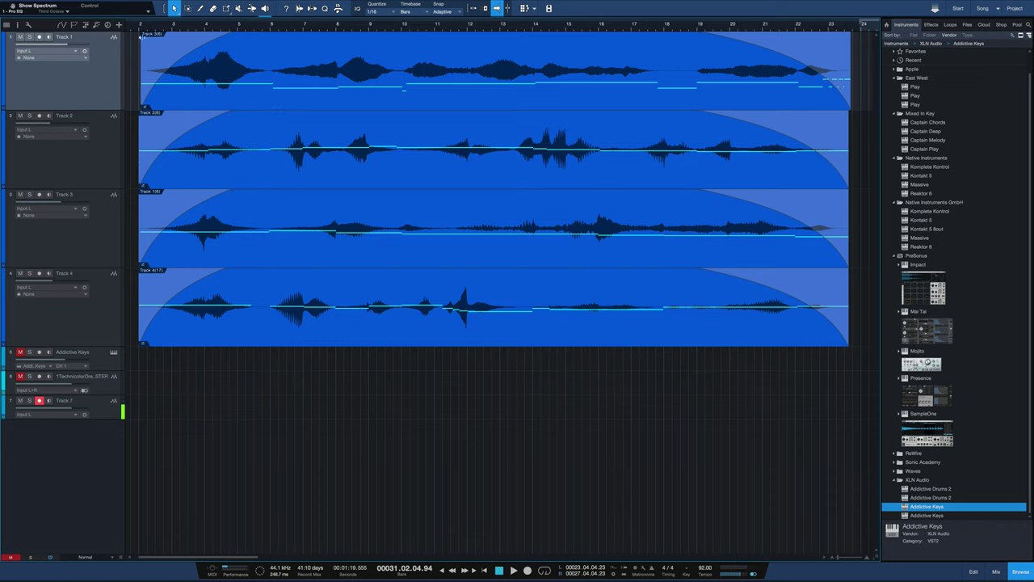
Solo Track 1 and set a loop range over the four cello events, bars 2–23.
left_click(141, 30)
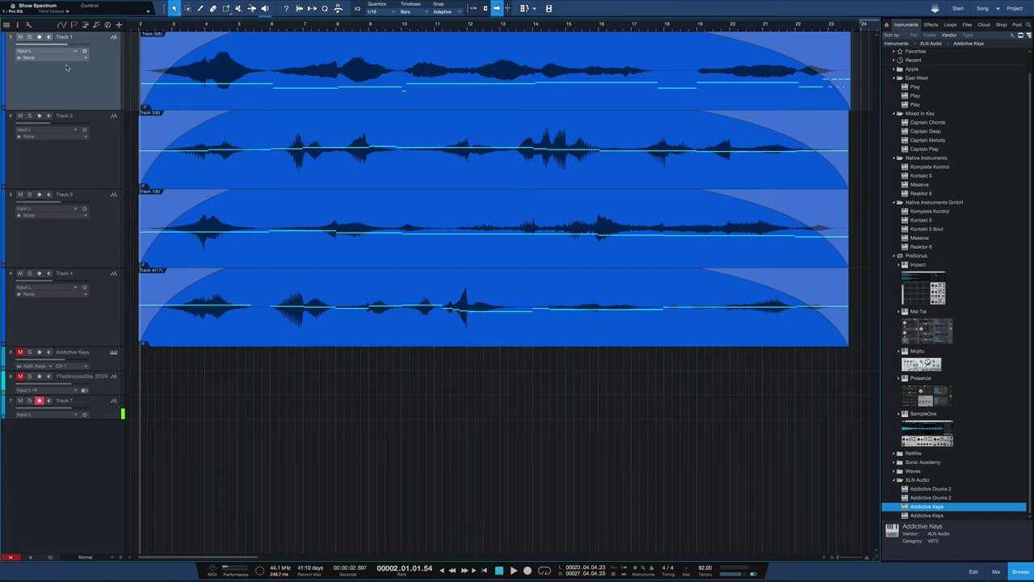
left_click(29, 37)
left_click(144, 25)
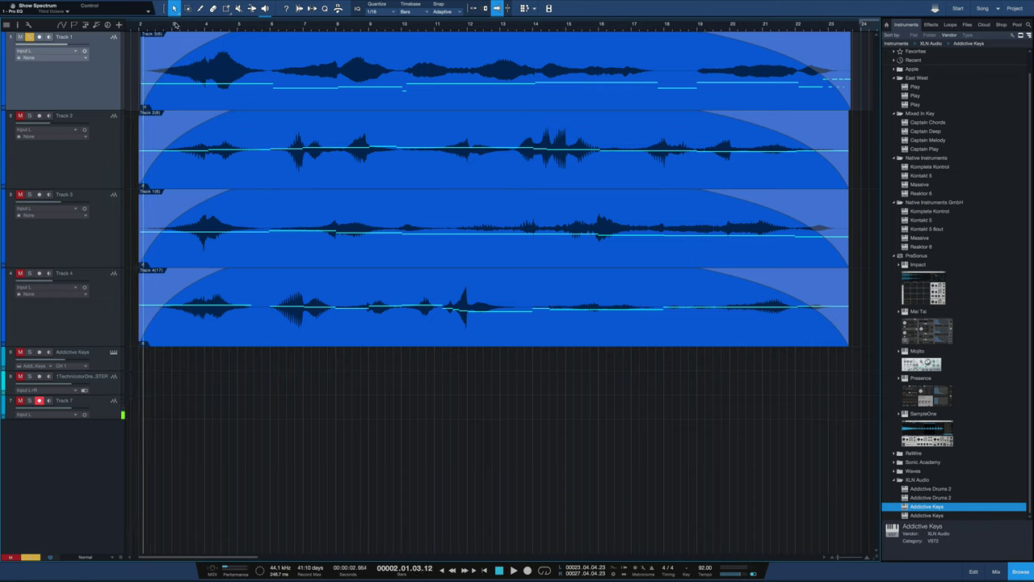
left_click(176, 25)
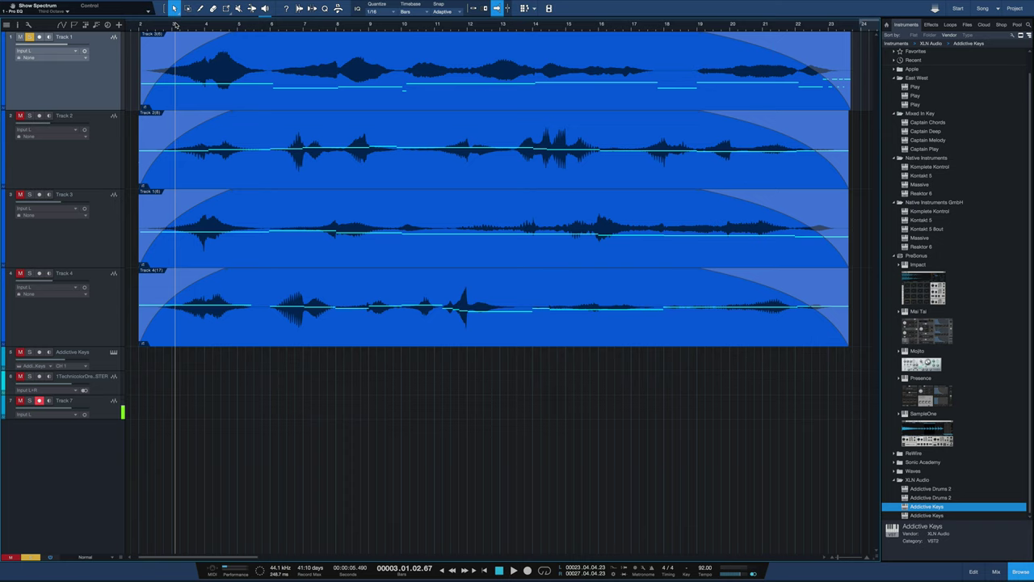
key("p")
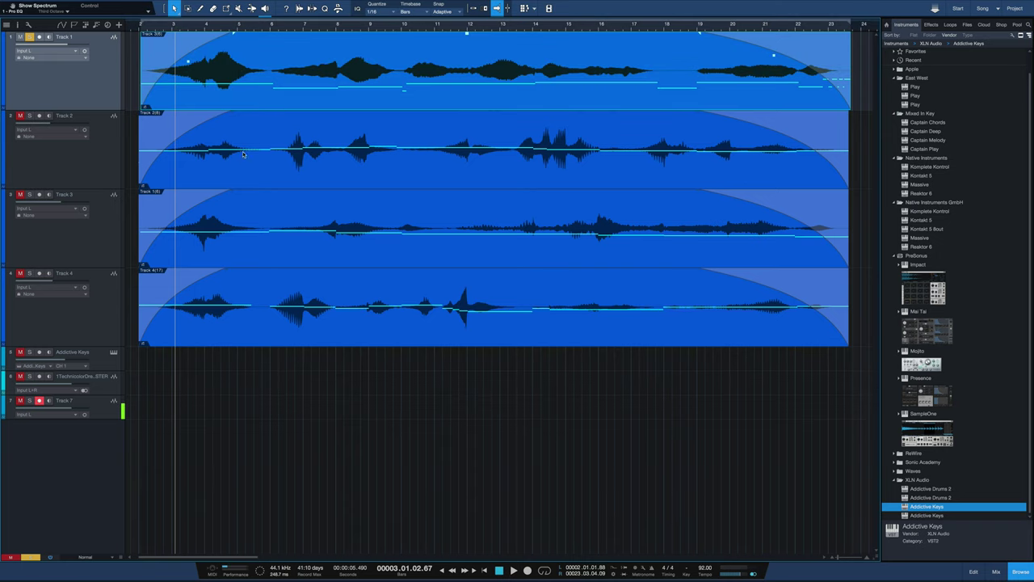
Inspect Track 1's Melodyne pitch edits, unsolo Track 1, and bring up the Console.
double_click(232, 78)
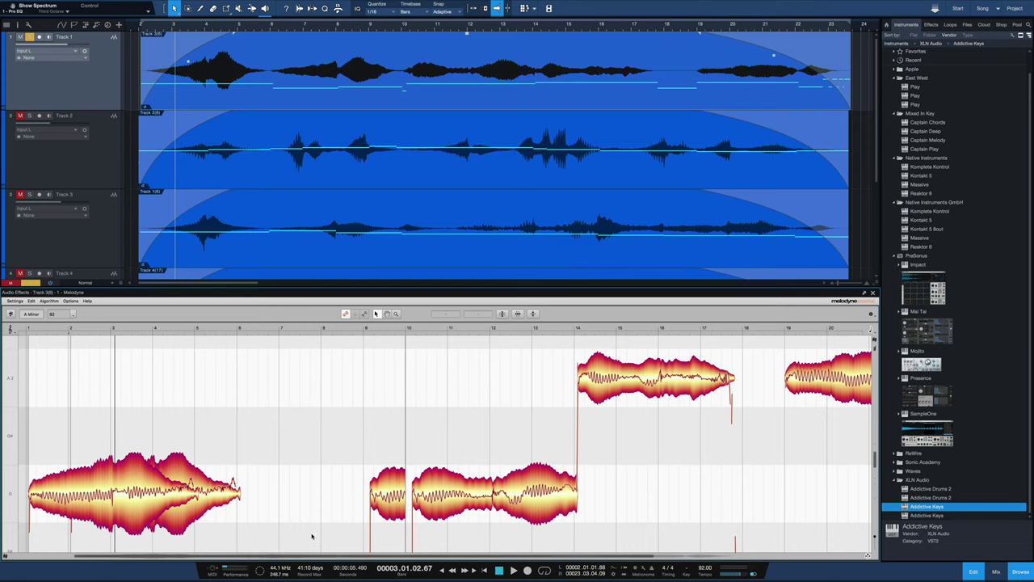
left_click(873, 293)
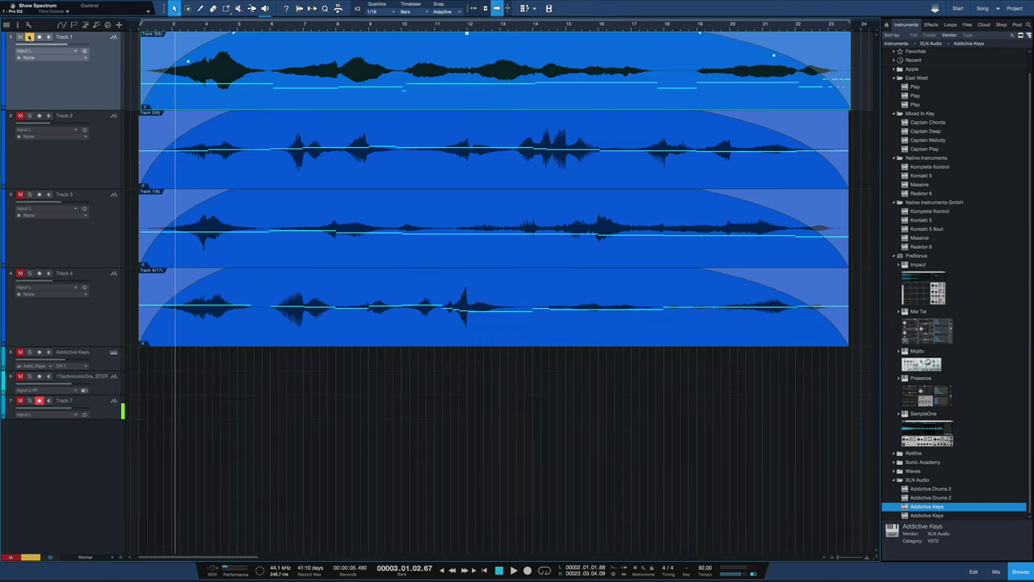
left_click(29, 38)
key("F3")
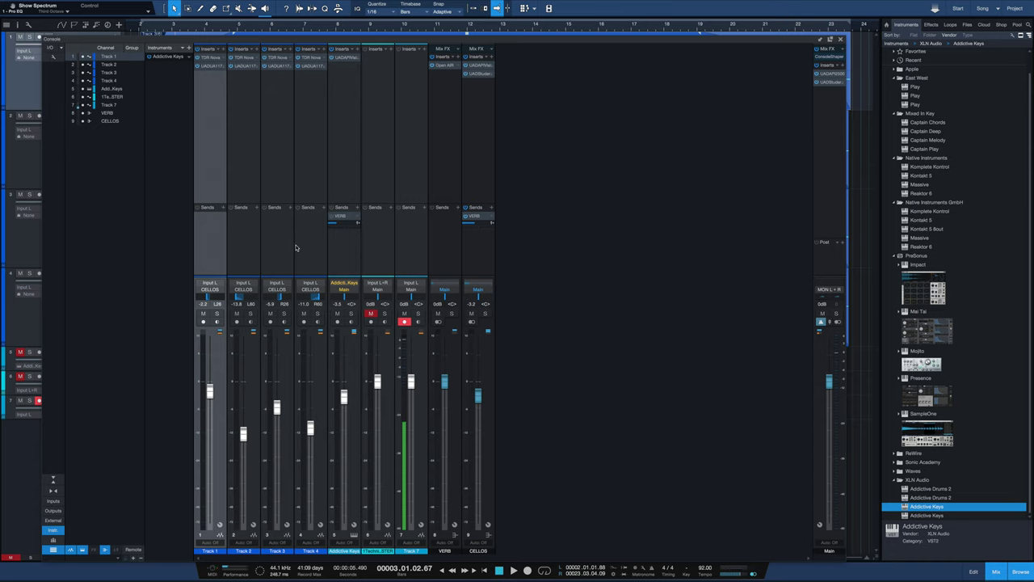
Show Track 1's TDR Nova EQ, then switch to Track 2's TDR Nova.
left_click(215, 58)
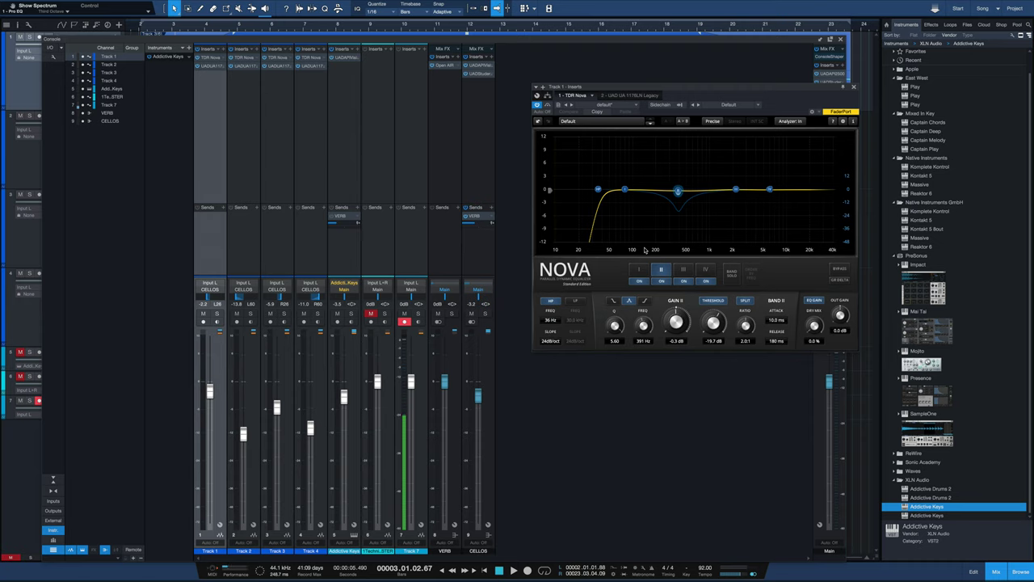
left_click(245, 58)
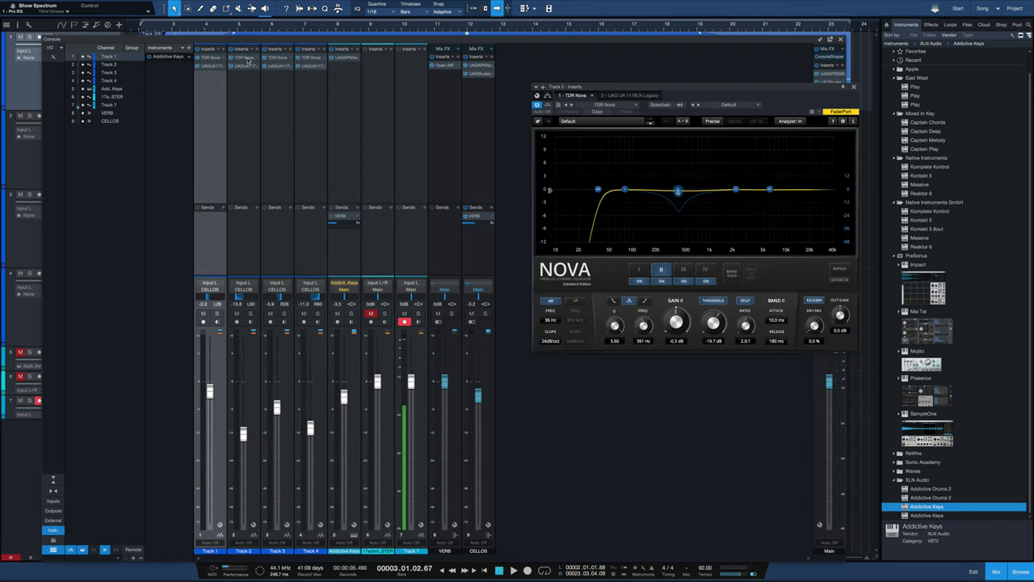
Audition Track 4's TDR Nova EQ during playback, close it, and disarm Track 7.
left_click(312, 58)
key("space")
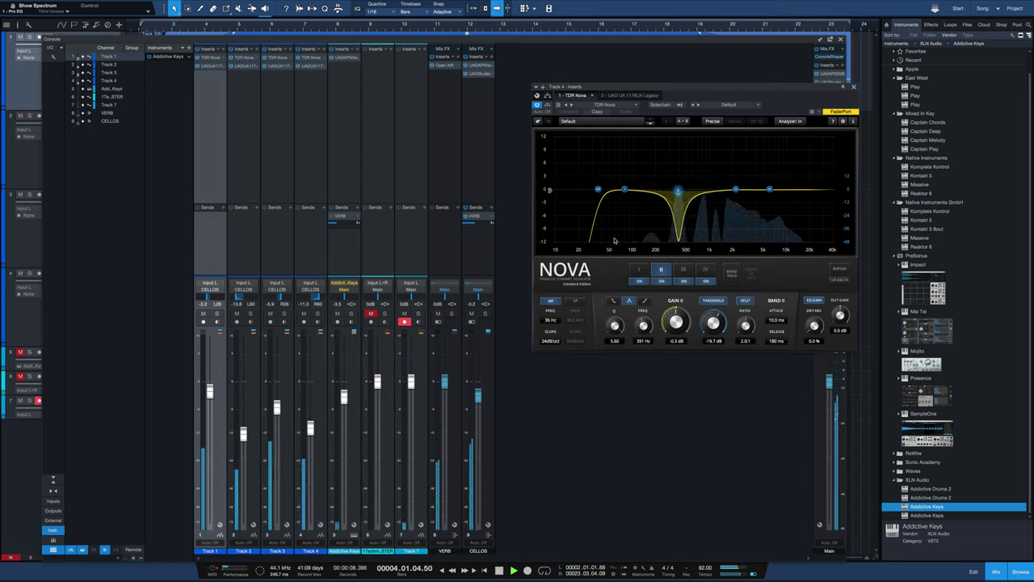
key("space")
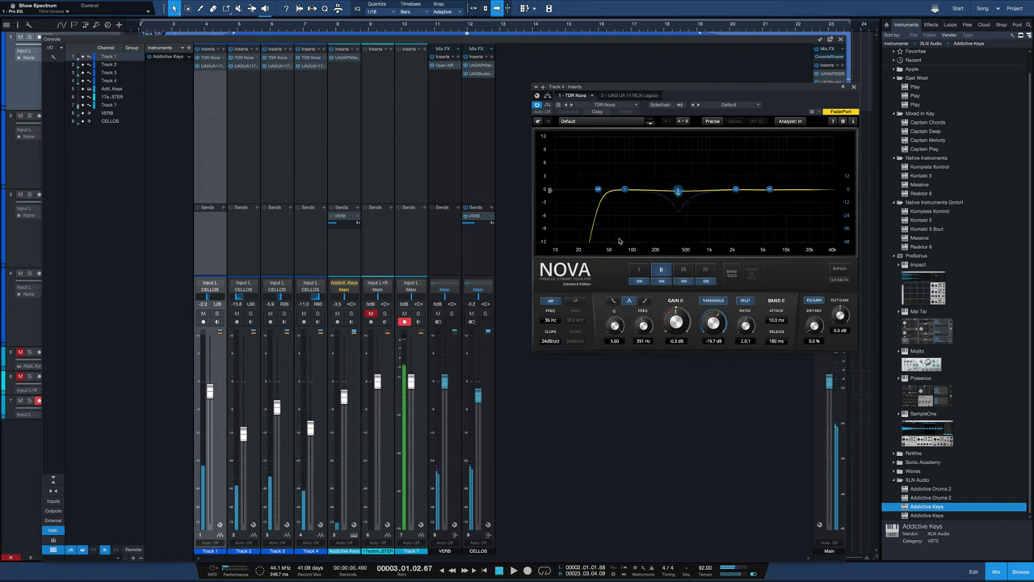
left_click(855, 88)
left_click(405, 321)
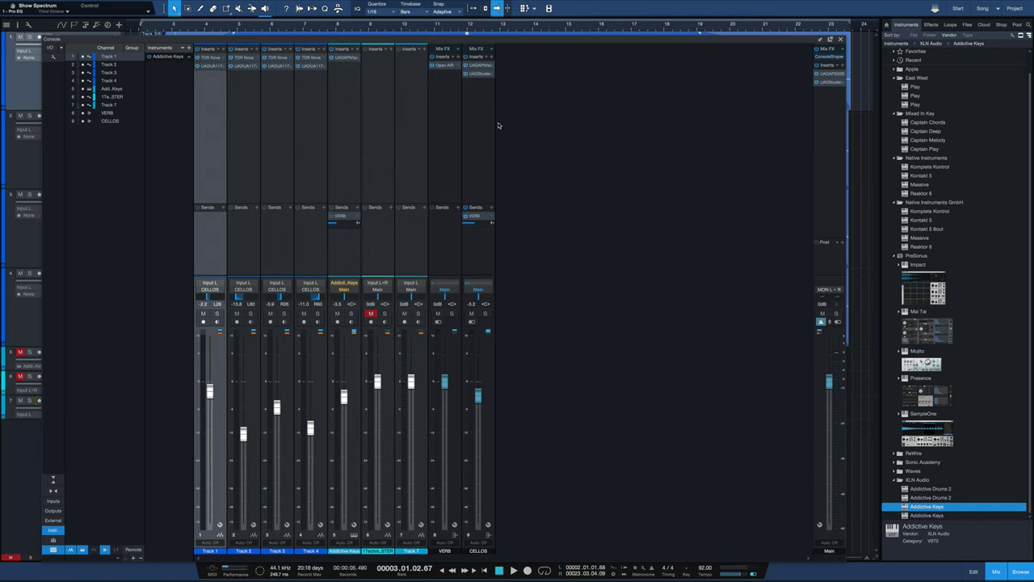
Show the UAD API Vision Channel Strip inserted on the CELLOS bus.
left_click(484, 69)
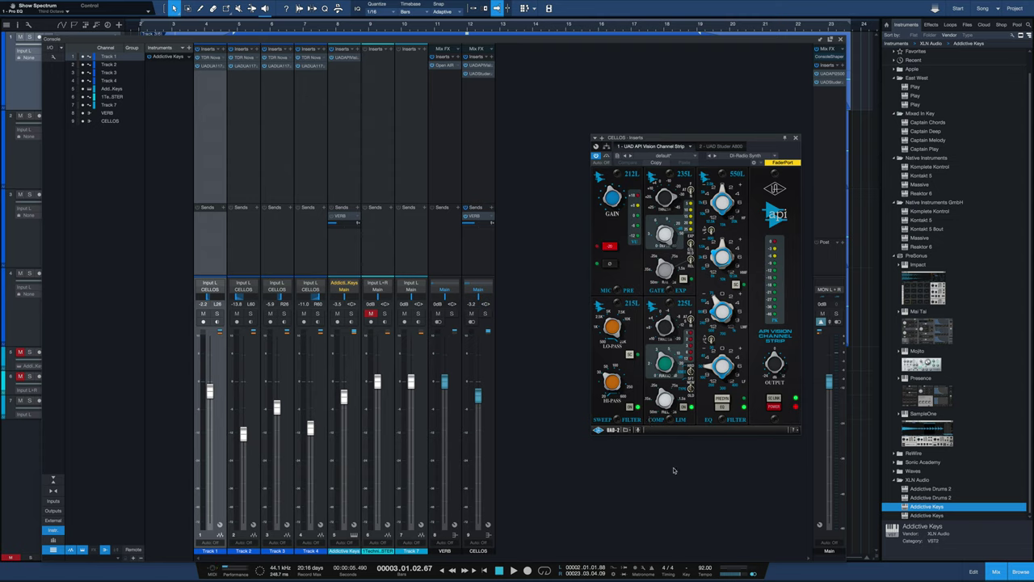
Review the CELLOS bus's Studer A800 and the Main bus's API 2500, closing both.
left_click(796, 138)
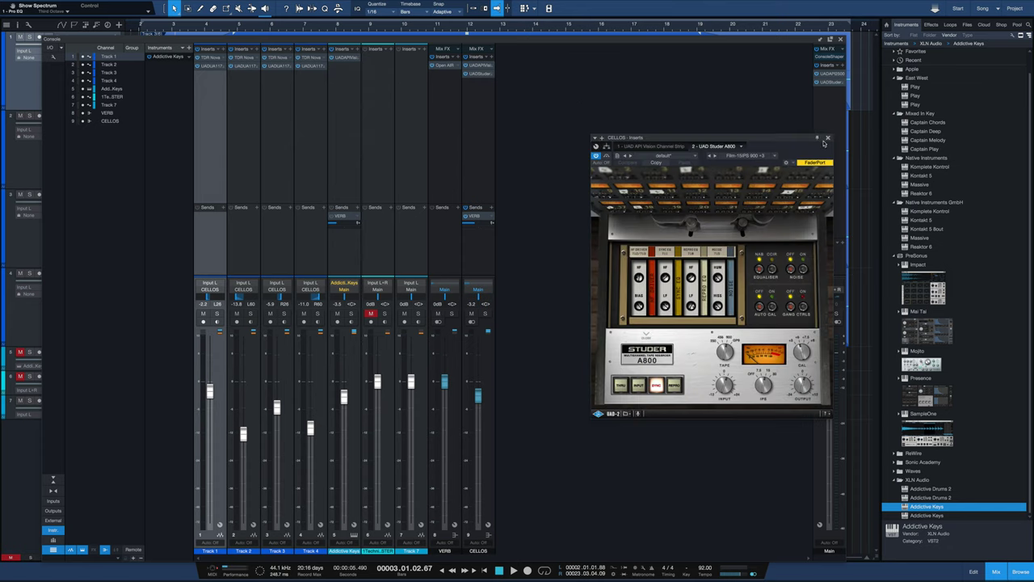
left_click(829, 140)
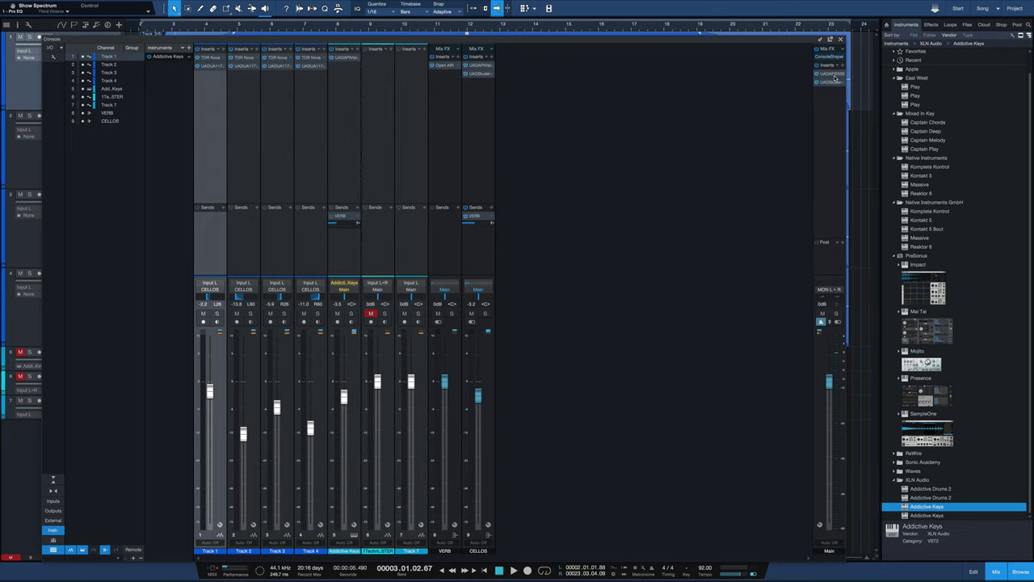
left_click(835, 75)
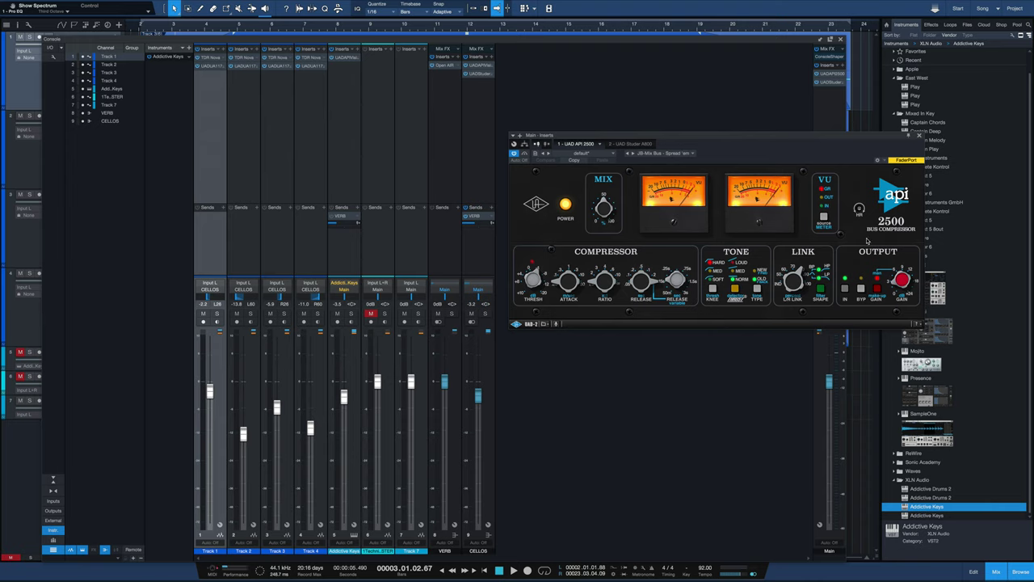
left_click(920, 136)
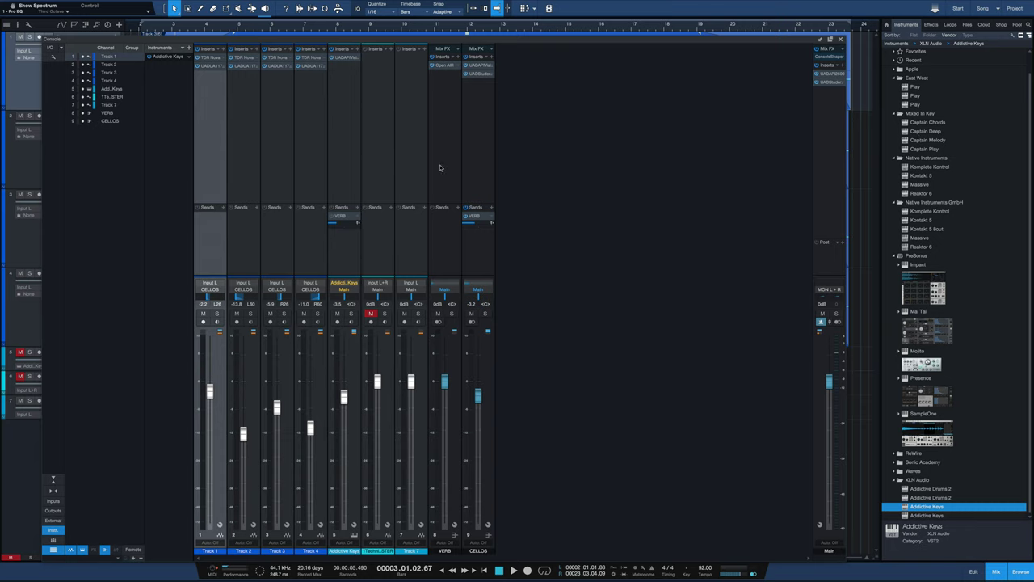
left_click(452, 313)
left_click(444, 64)
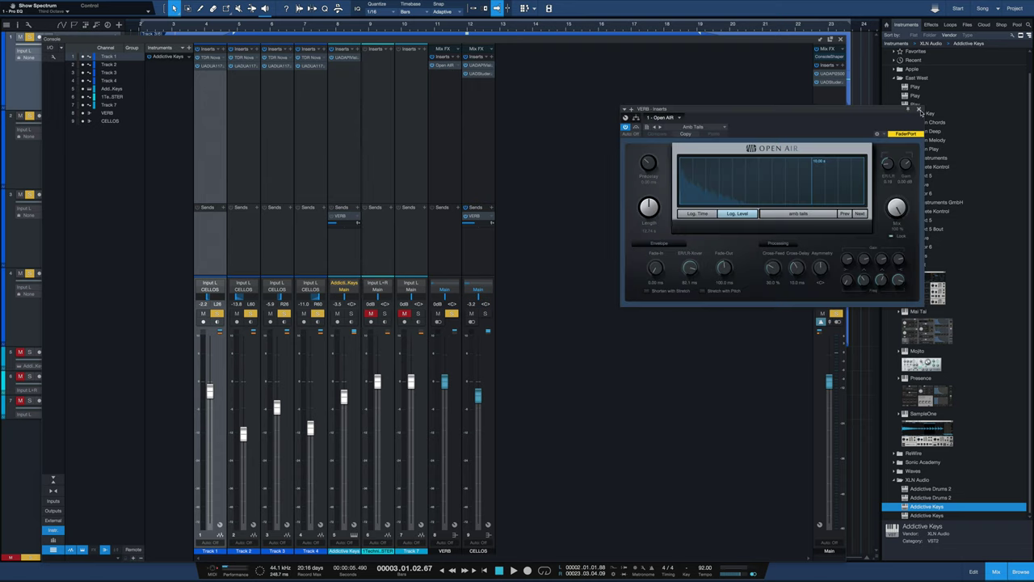
left_click(920, 110)
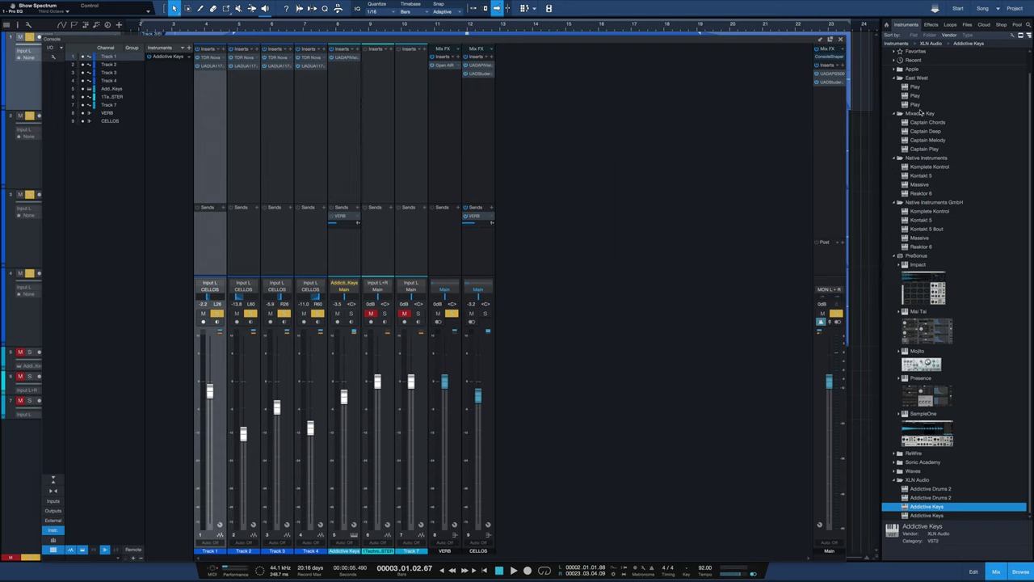
key("space")
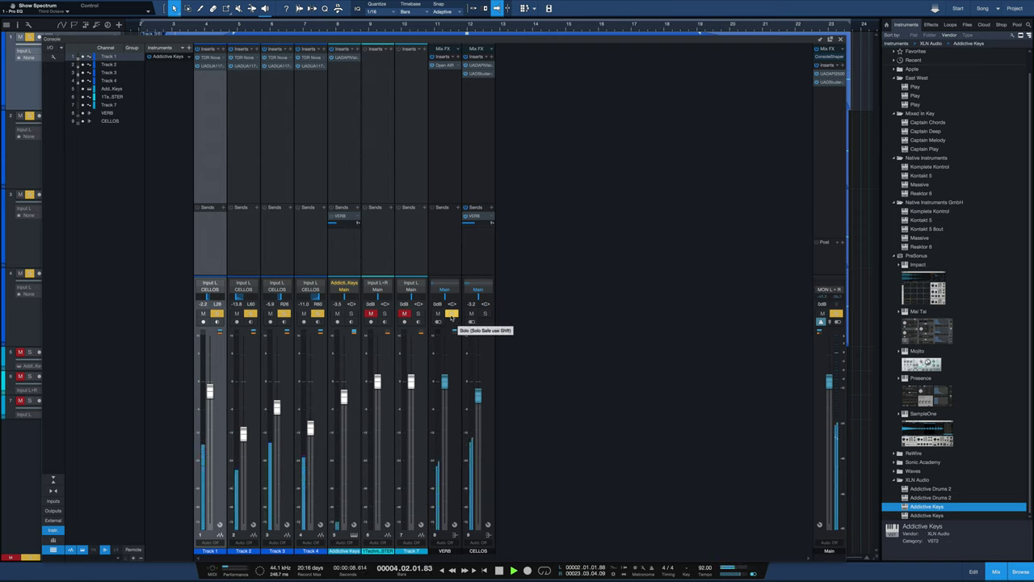
key("space")
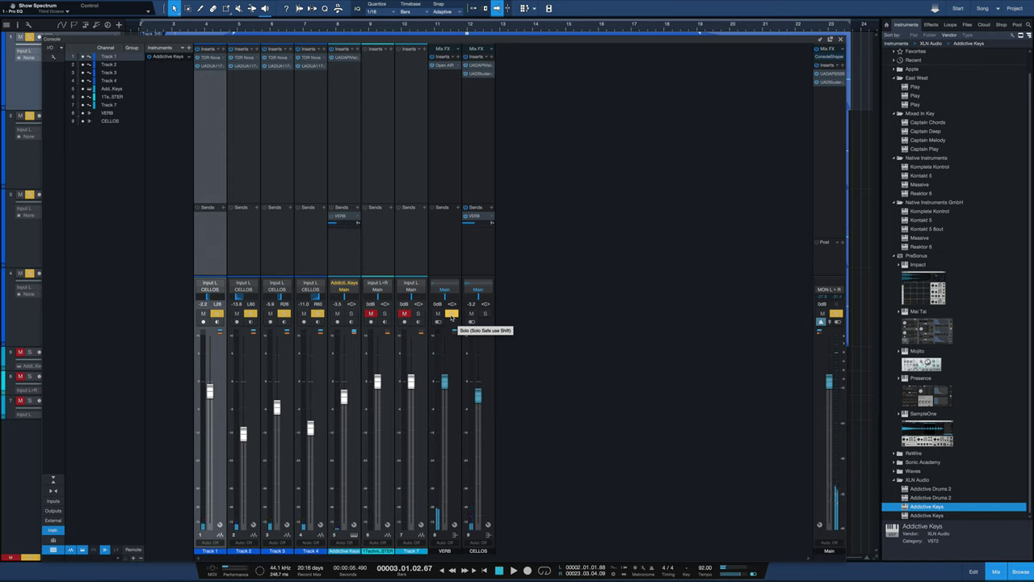
left_click(451, 315)
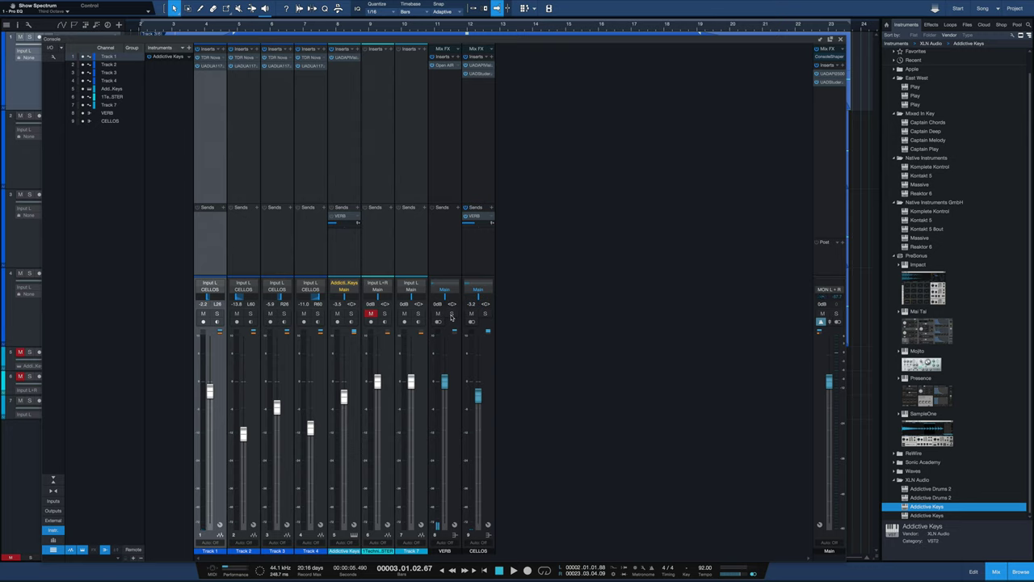
left_click(445, 65)
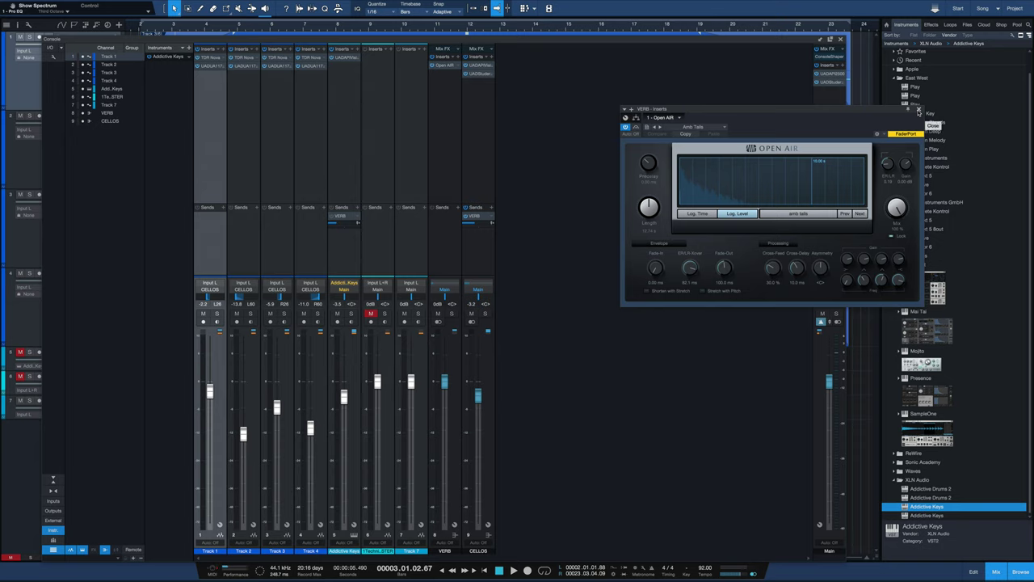
left_click(918, 110)
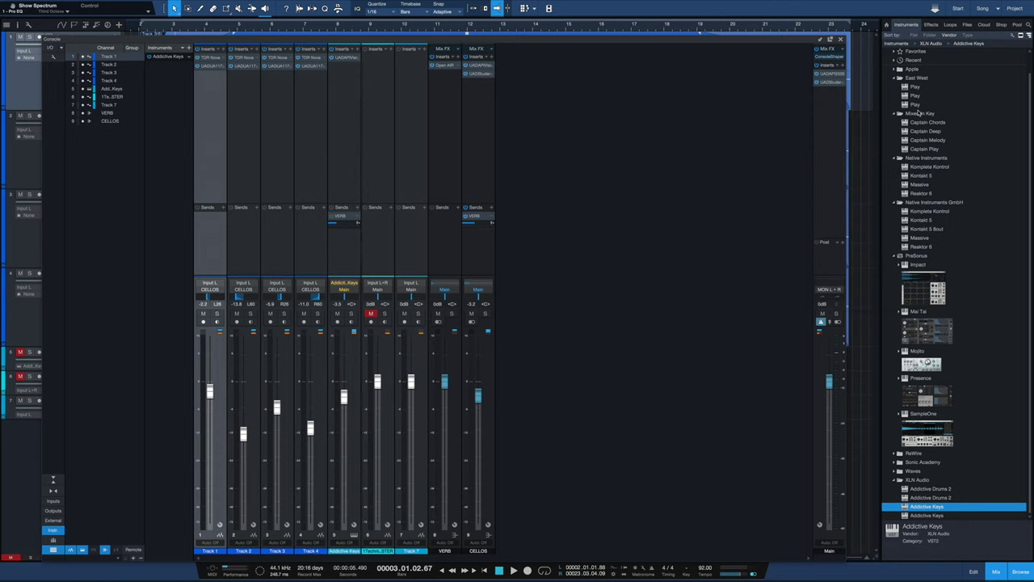
key("space")
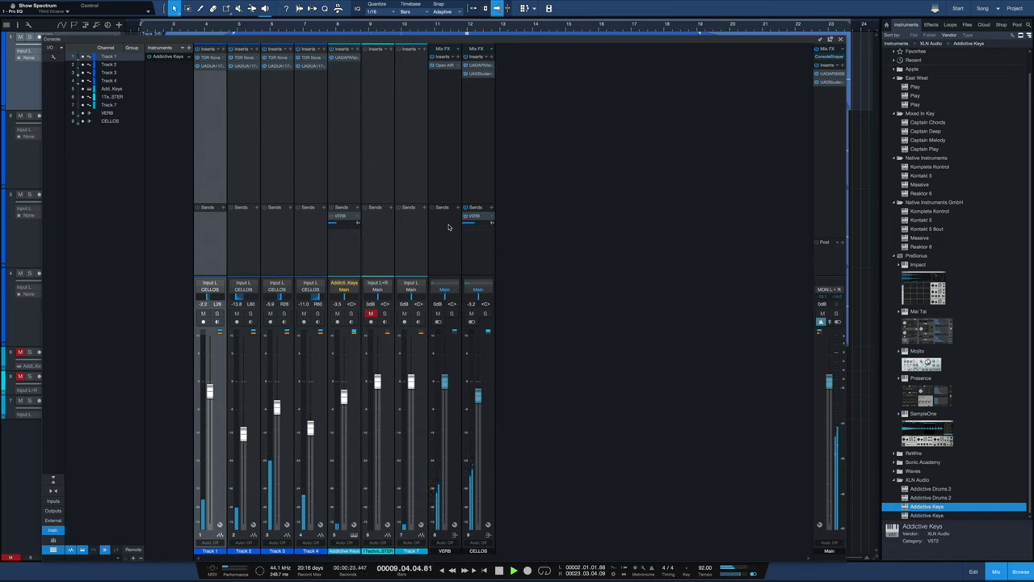
key("space")
key("space")
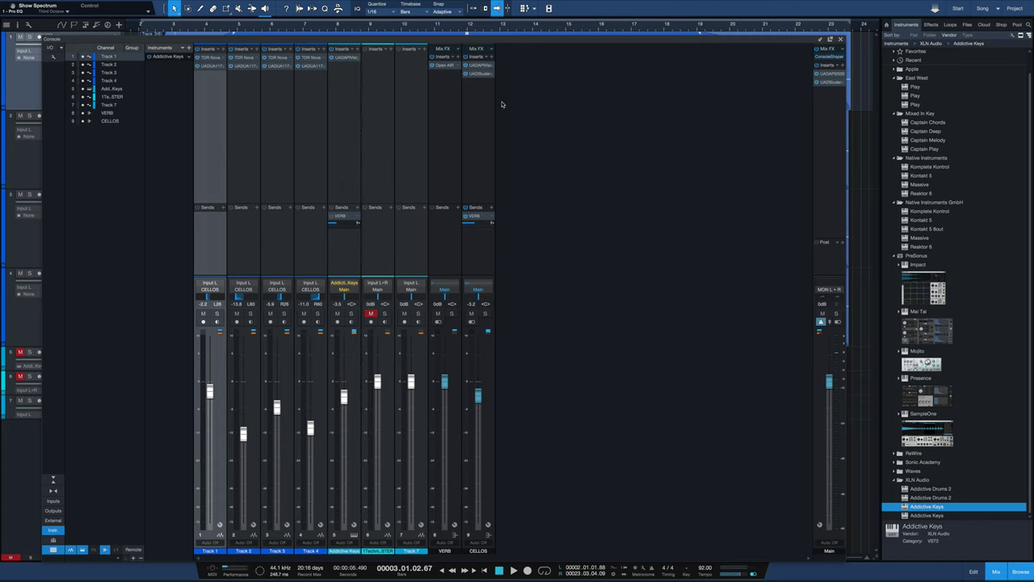
Hide the Console with F3 to show the four-track cello arrangement.
key("F3")
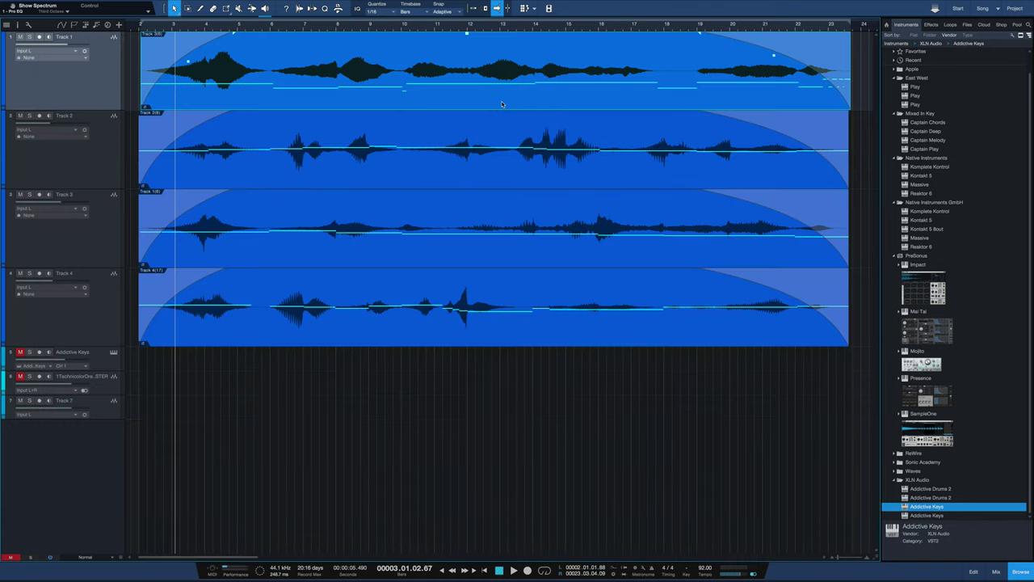